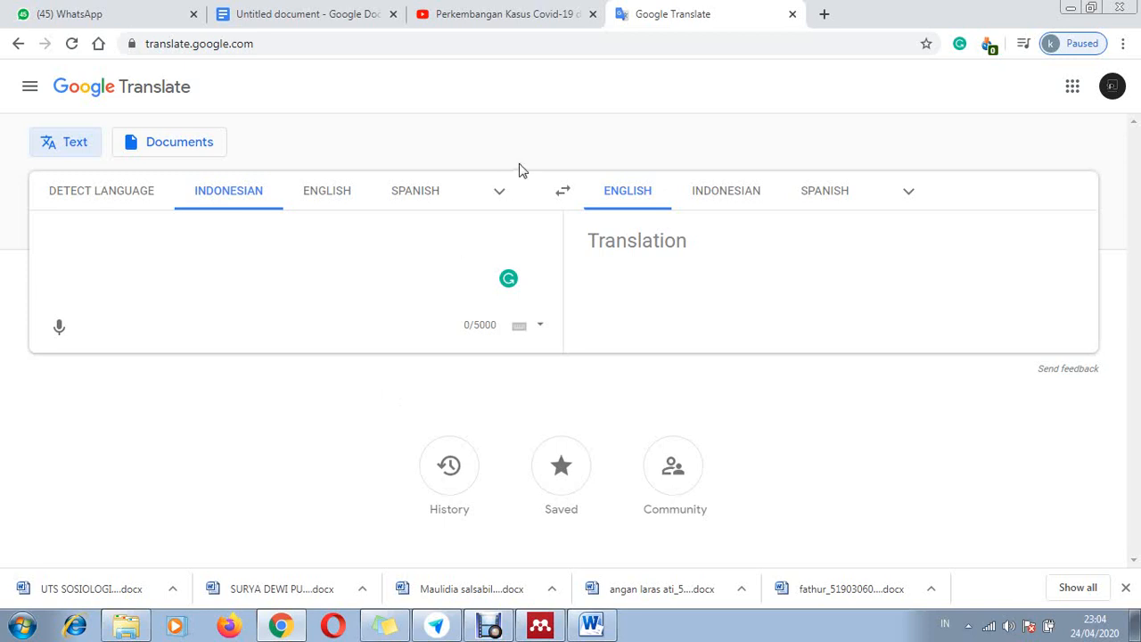
Examine the translator's web address and the list of available source languages.
drag(273, 44, 144, 43)
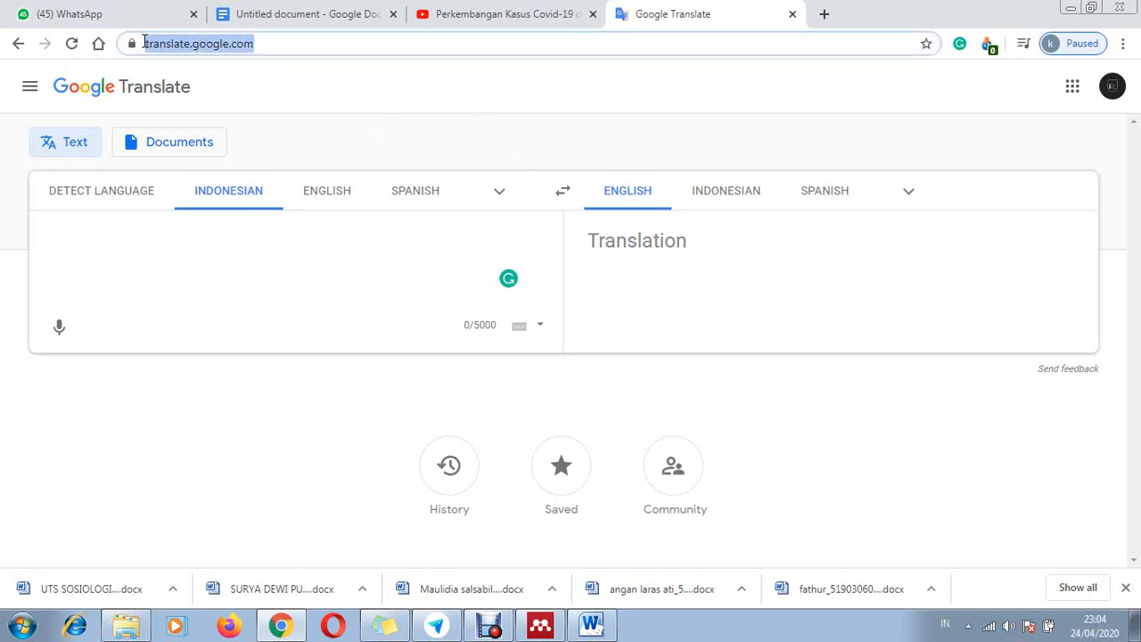
click(268, 82)
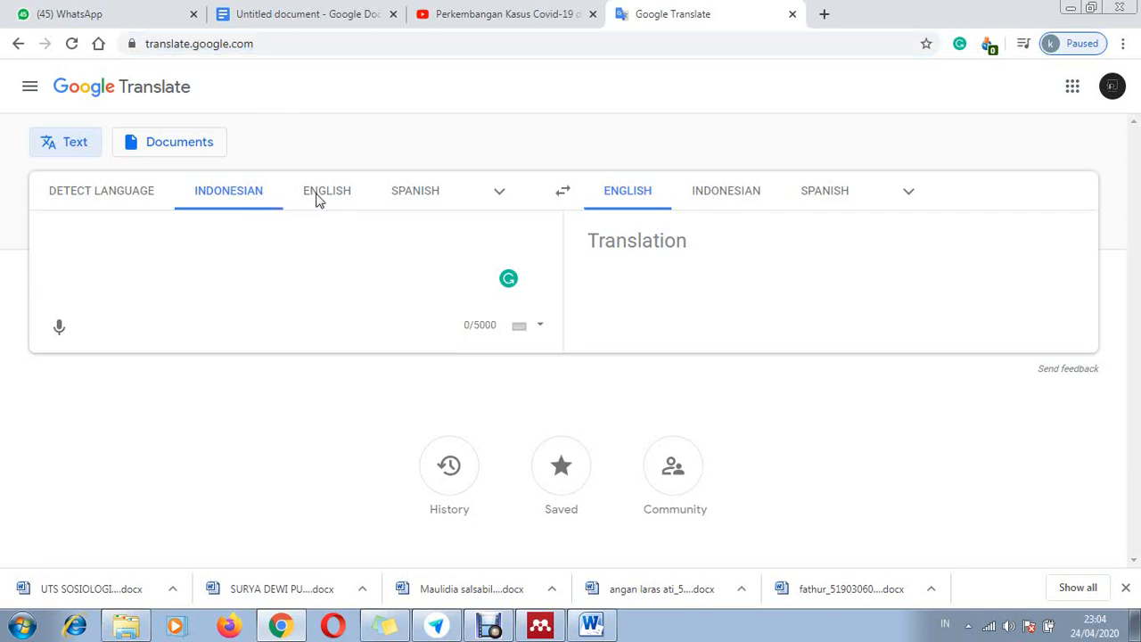
click(499, 190)
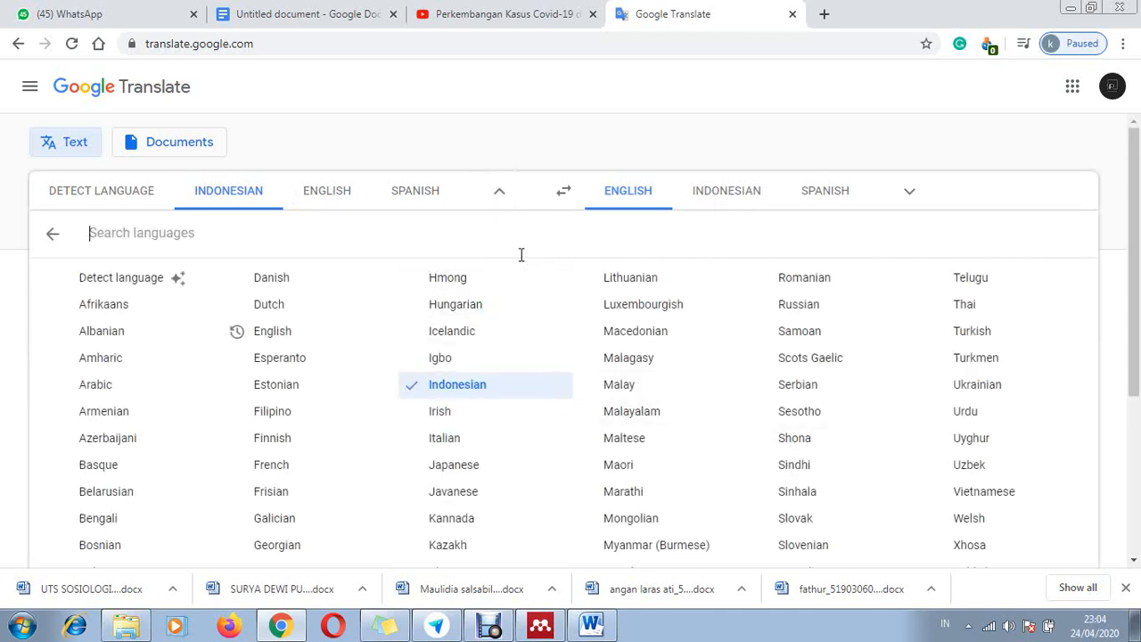
click(500, 194)
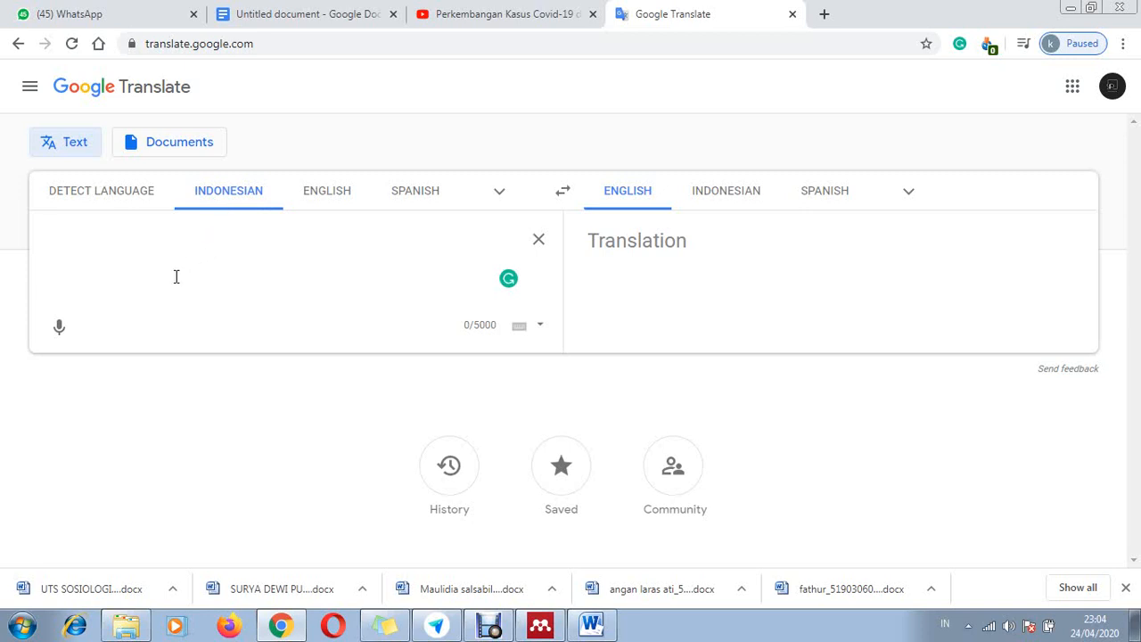
Dictate an Indonesian passage by voice into the source text, clearing the first attempt, and end it with a period.
click(60, 328)
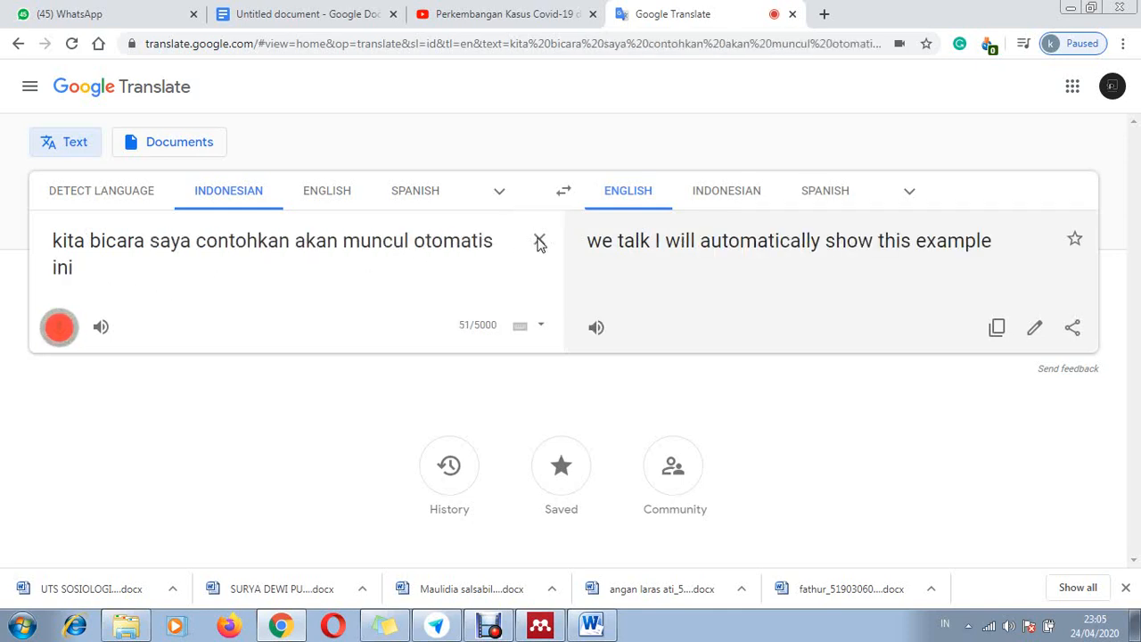
click(540, 242)
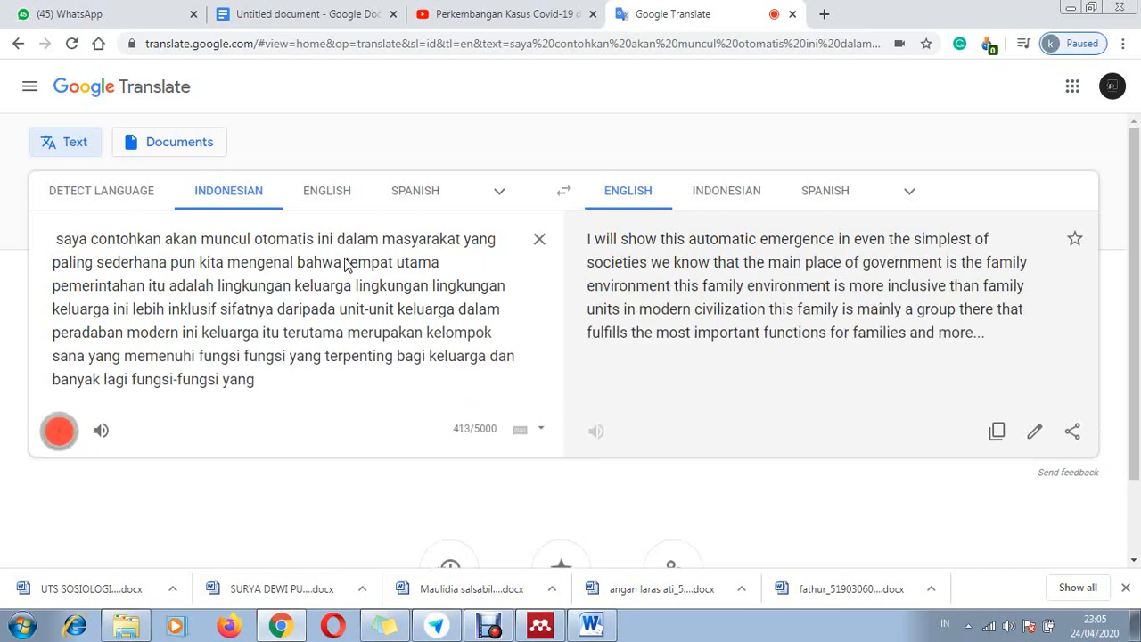
click(57, 430)
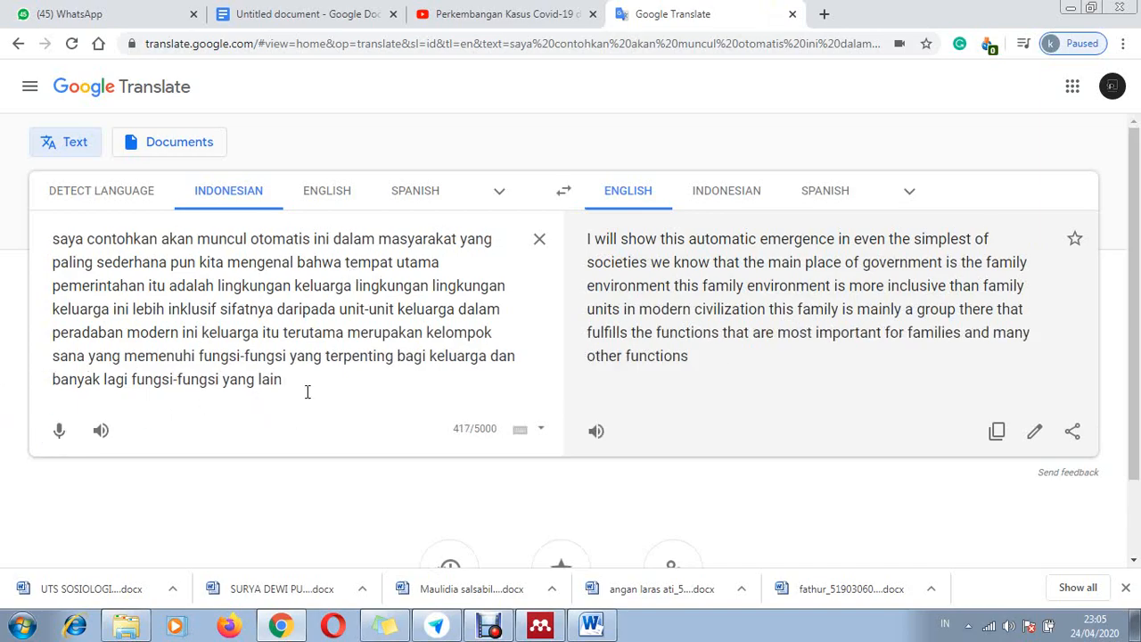
text(.)
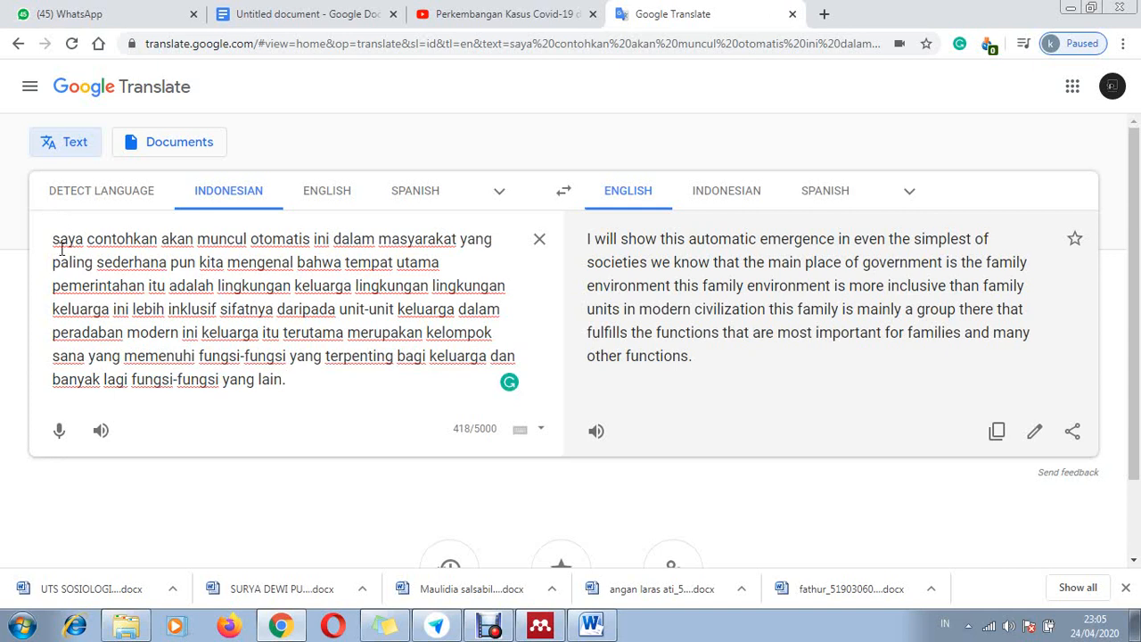
Copy the whole dictated Indonesian passage and paste it as text only into the blank Microsoft Word document.
drag(53, 239, 293, 382)
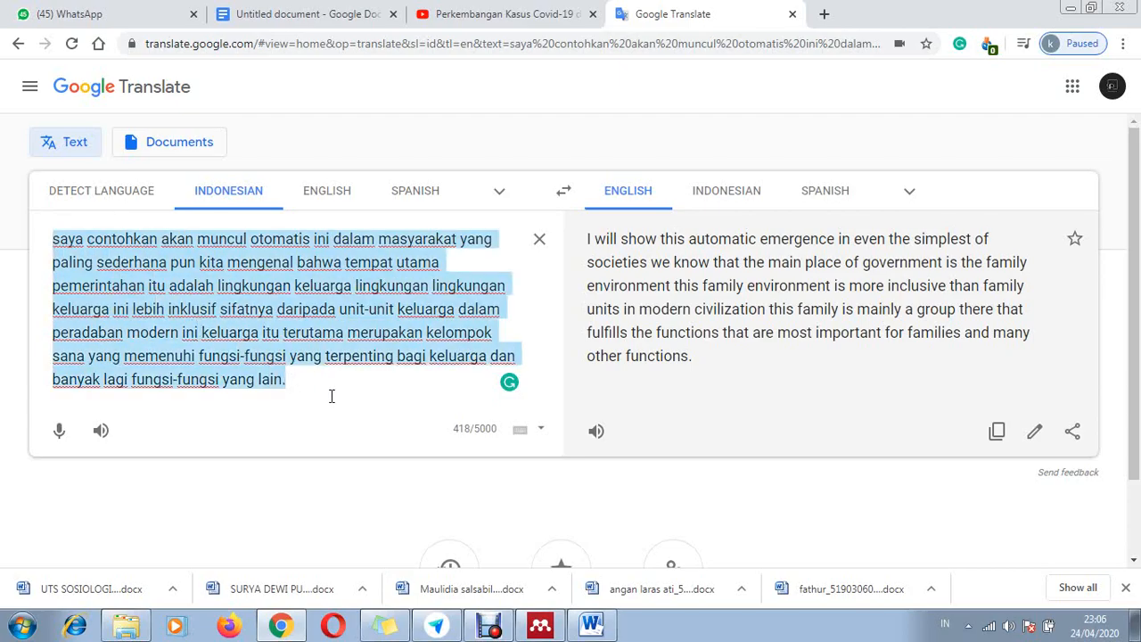
click(335, 394)
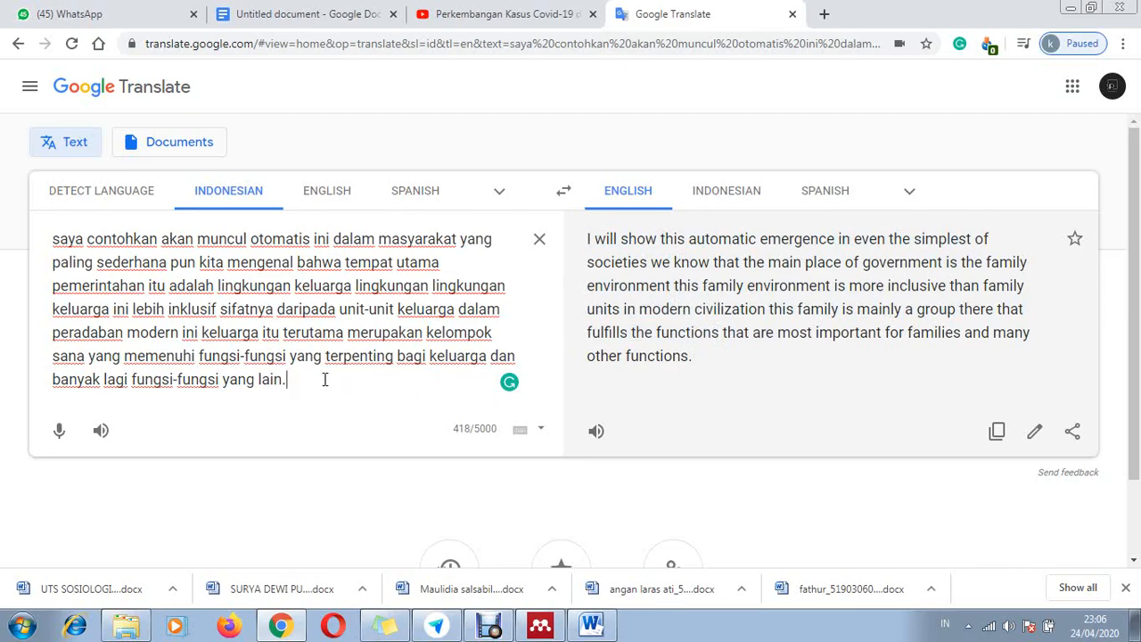
drag(318, 390, 38, 239)
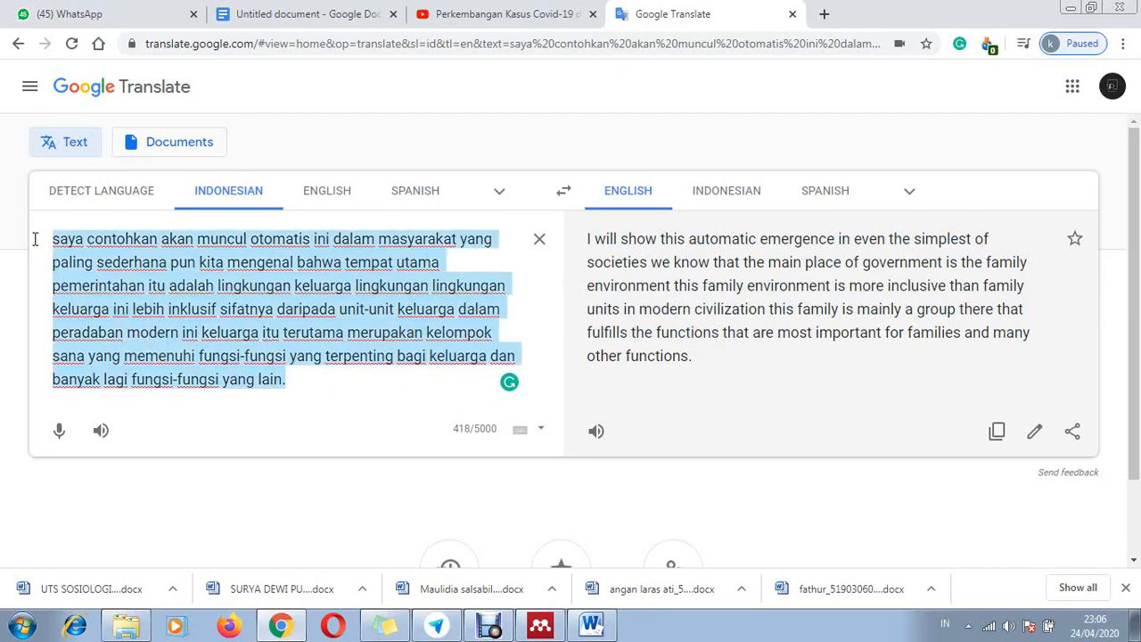
right_click(121, 249)
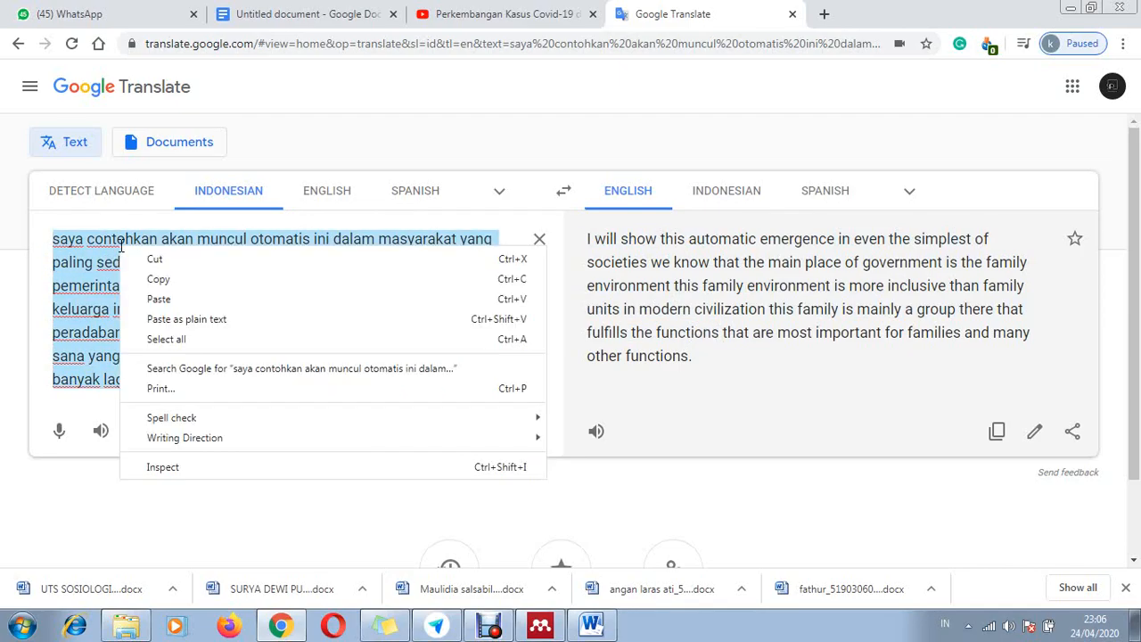
click(154, 279)
click(591, 625)
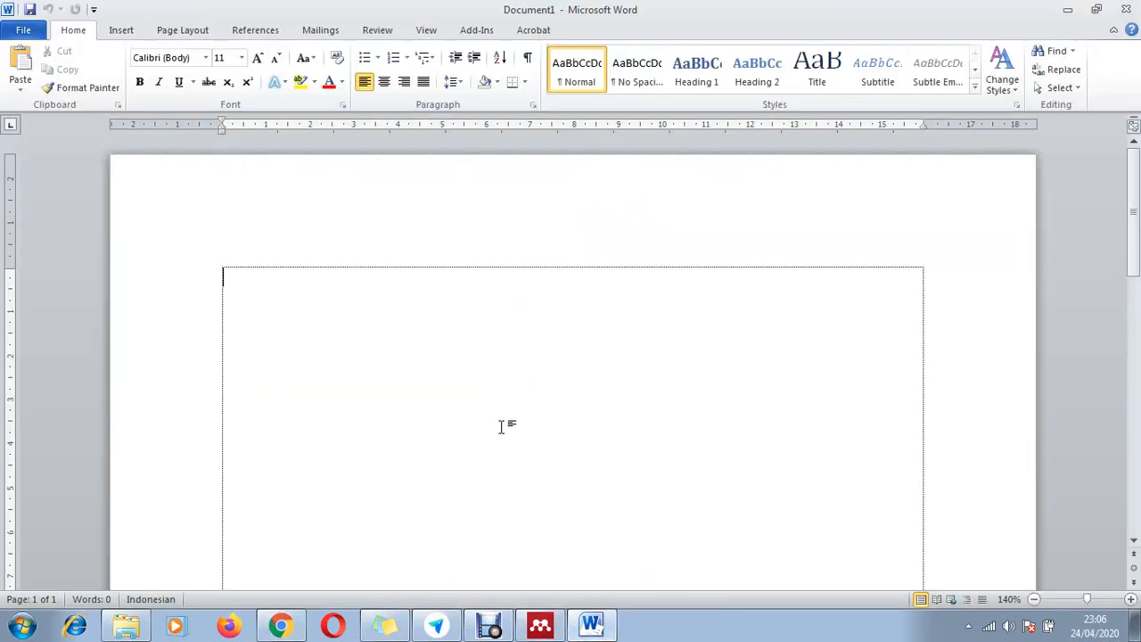
right_click(469, 295)
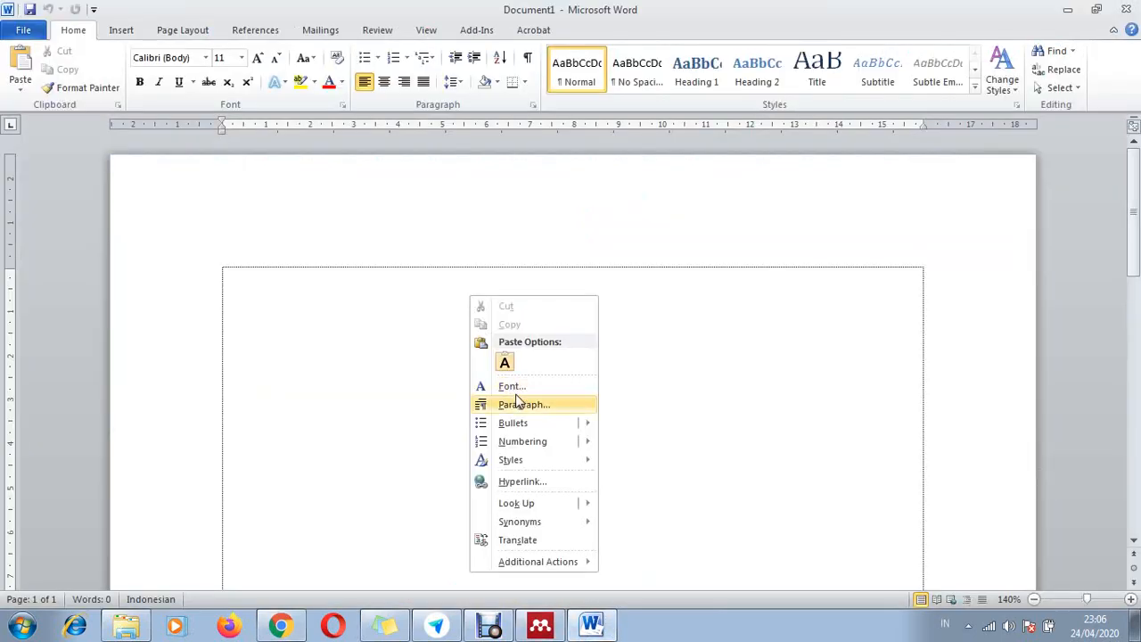
click(506, 362)
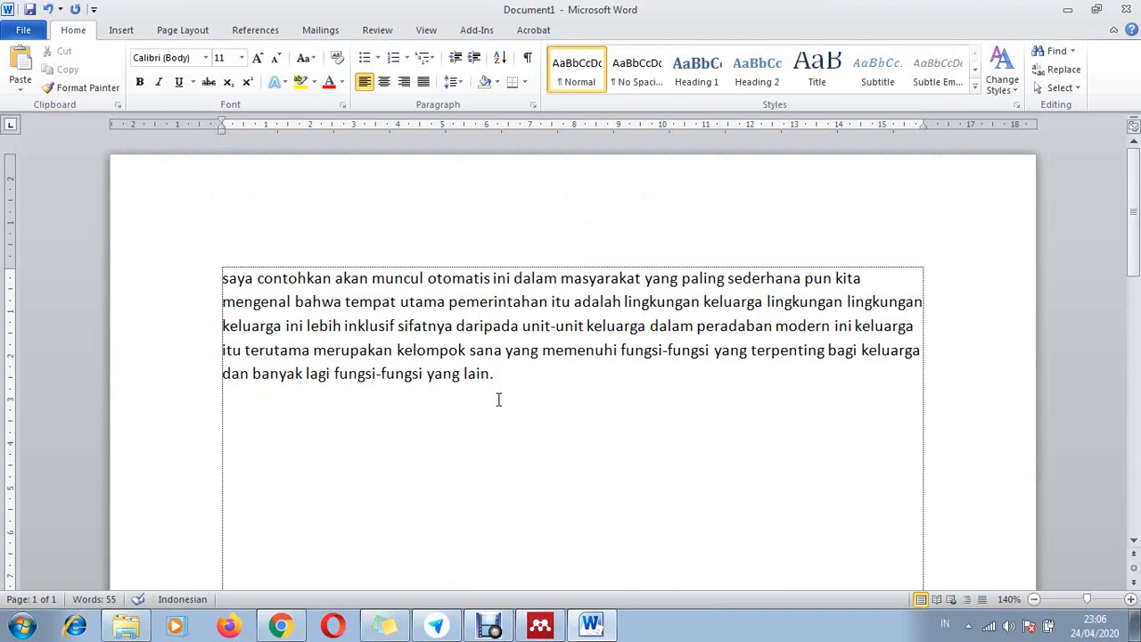
Copy the English translation from Google Translate and paste it as text only in a new paragraph below the Indonesian passage in Word.
key(Return)
scroll(331, 341, down, 1)
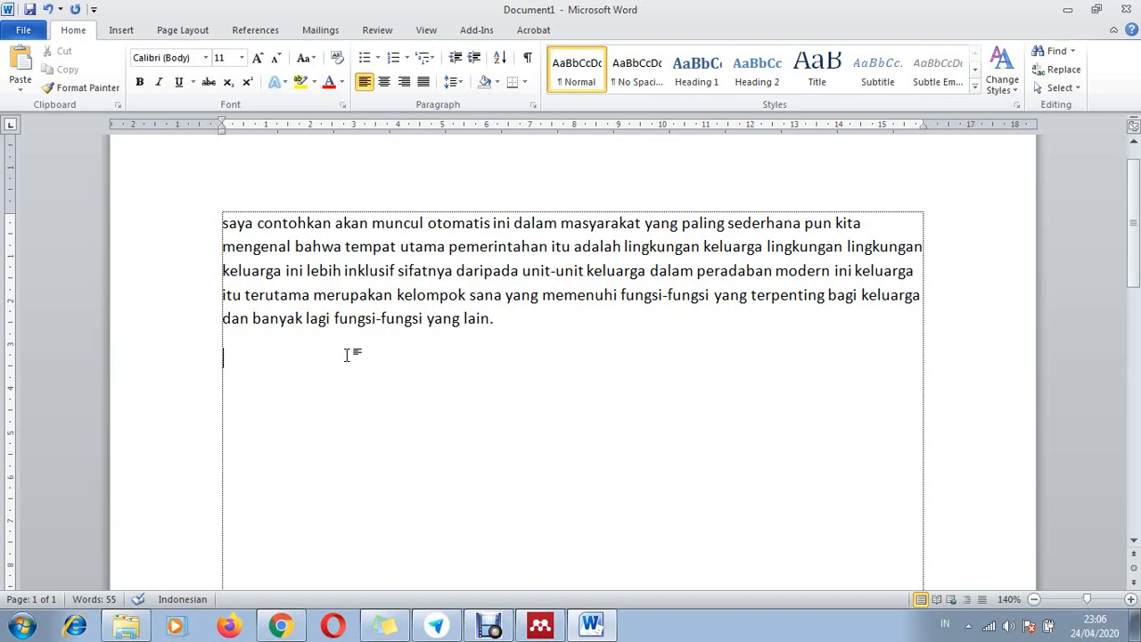
click(279, 628)
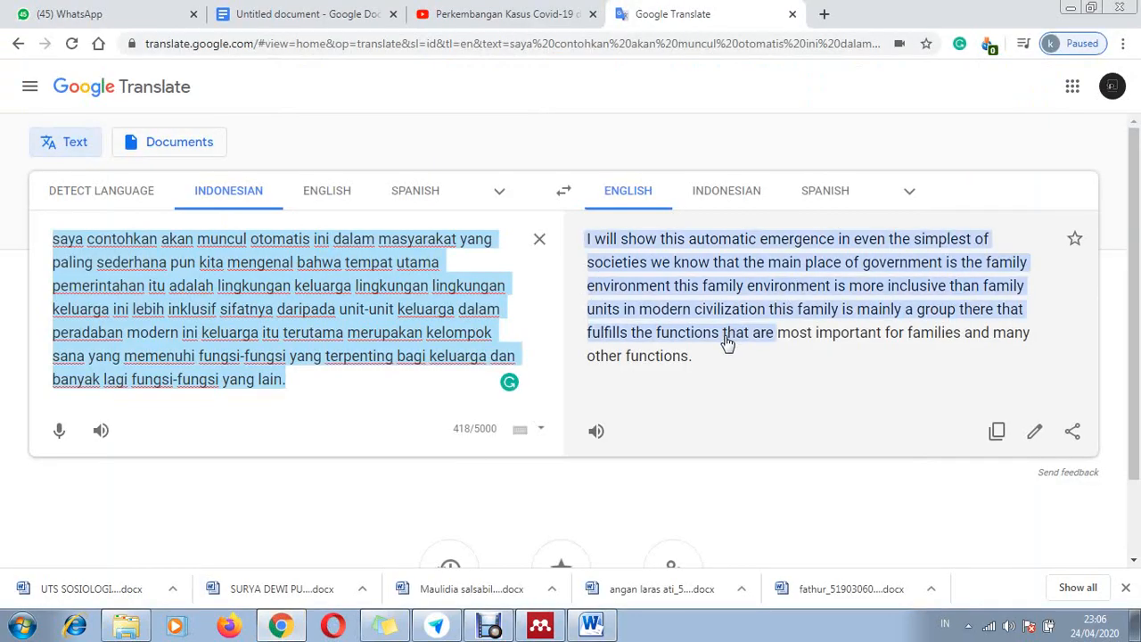
click(996, 434)
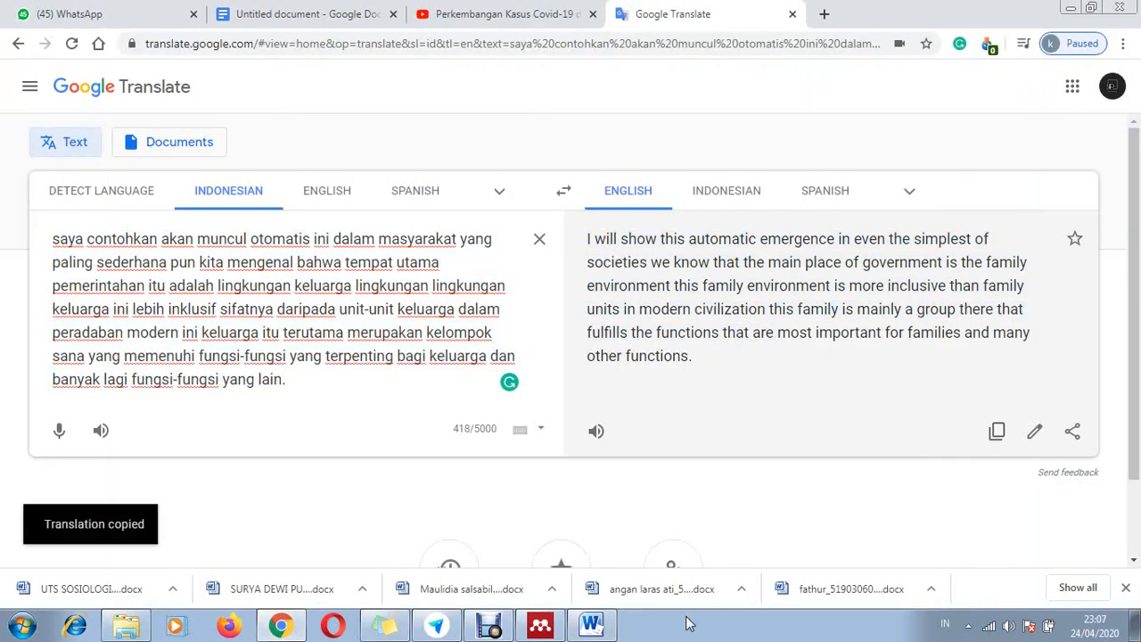
click(591, 628)
right_click(431, 362)
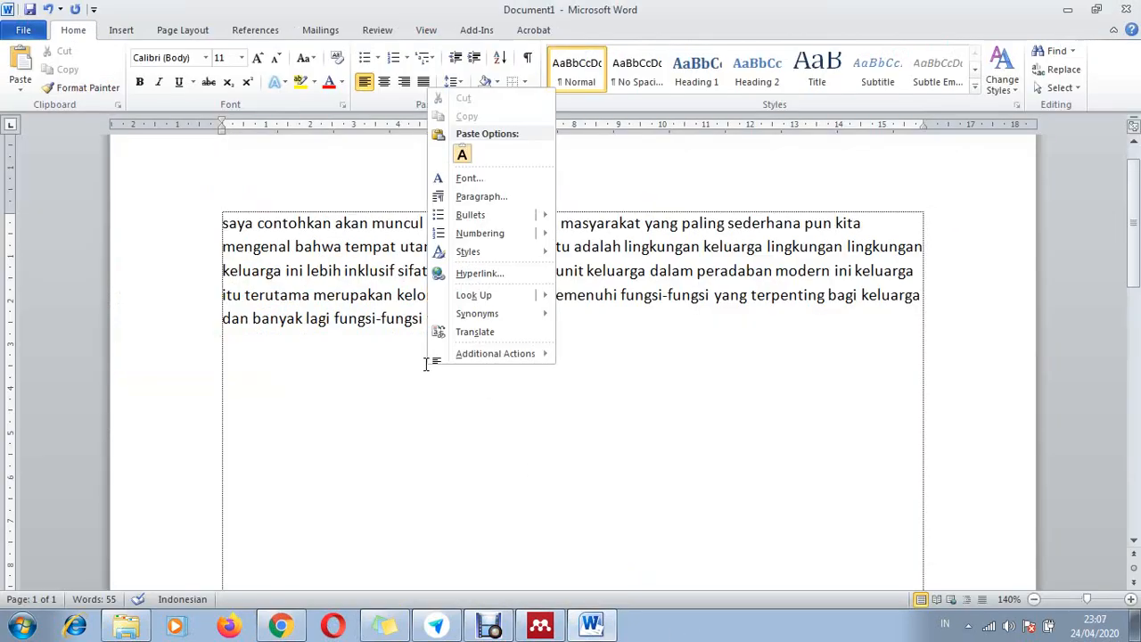
click(461, 155)
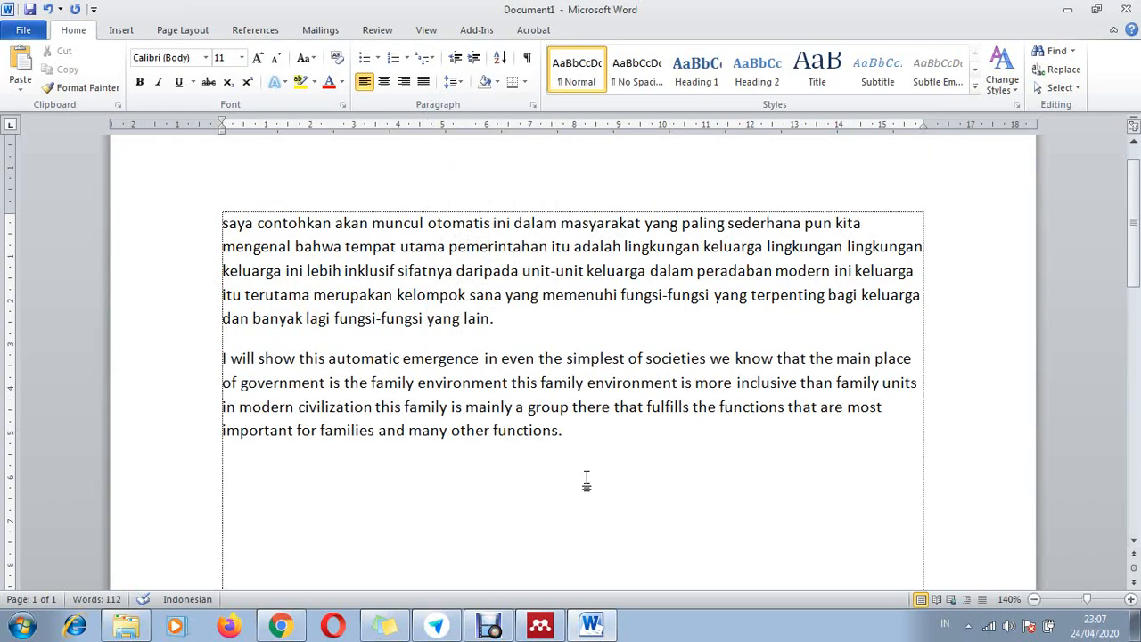
Switch to Chrome and locate Docs in the Google apps list from a new browser tab.
click(280, 626)
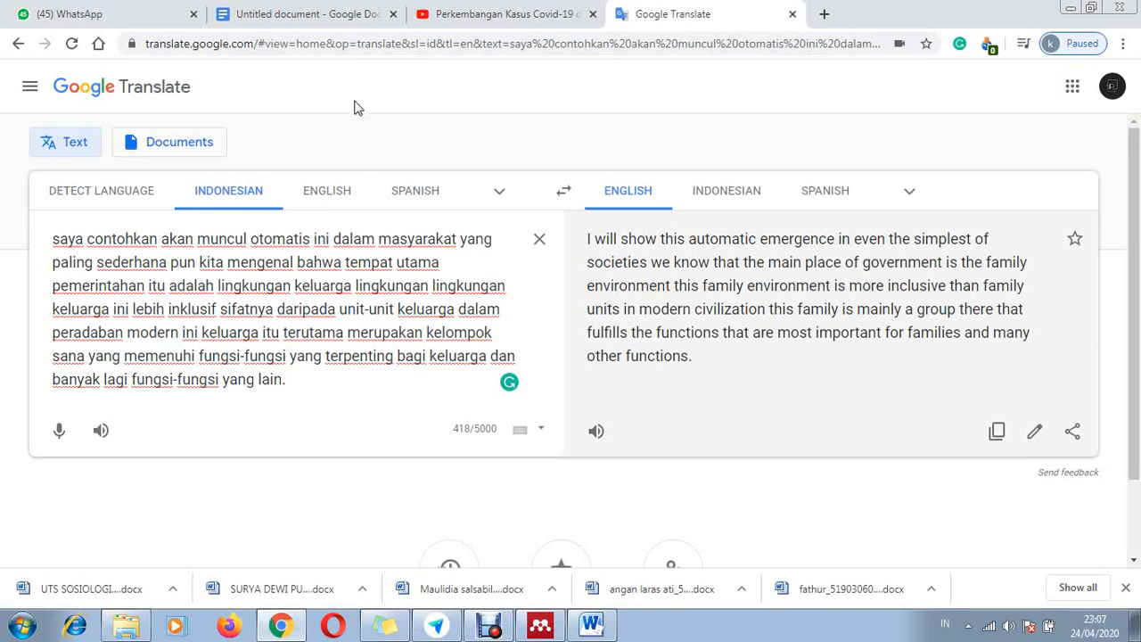
click(317, 17)
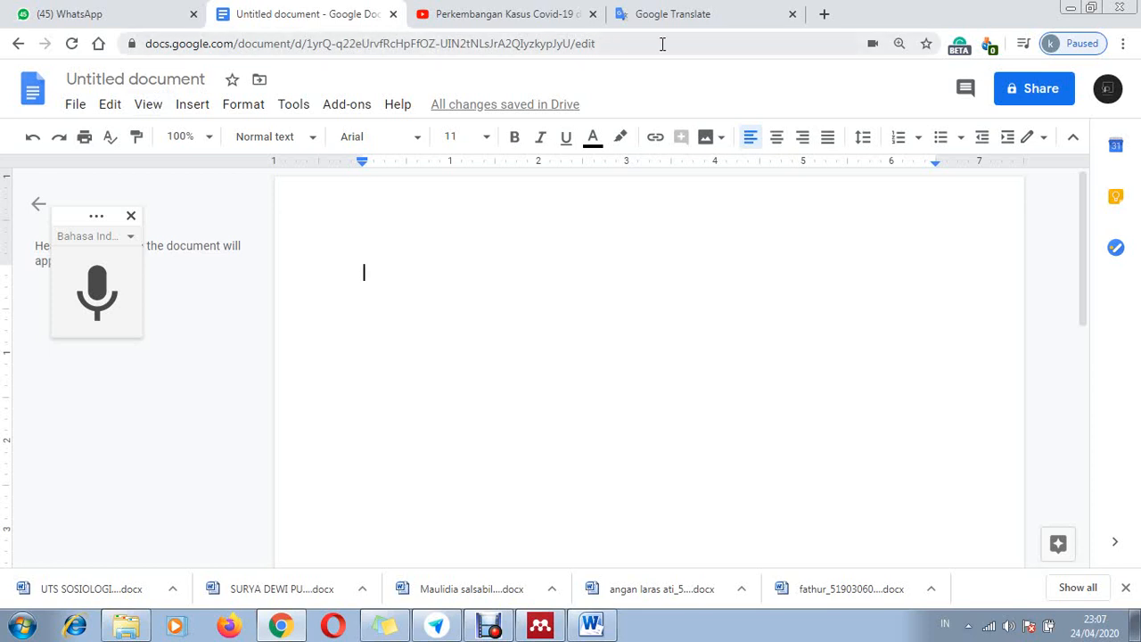
click(824, 14)
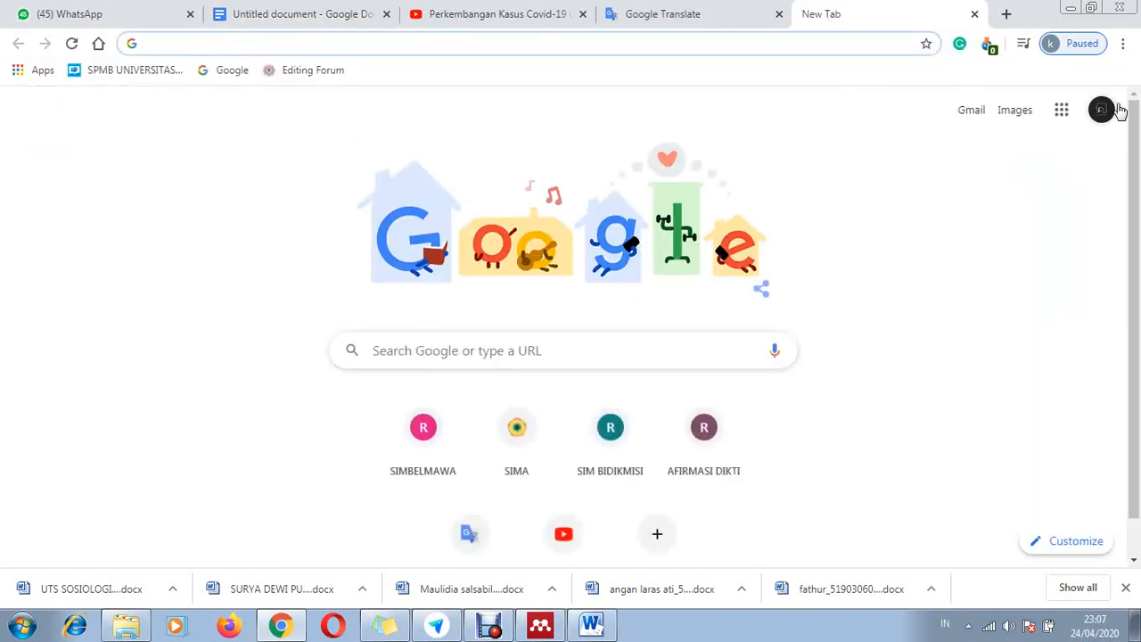
click(1062, 112)
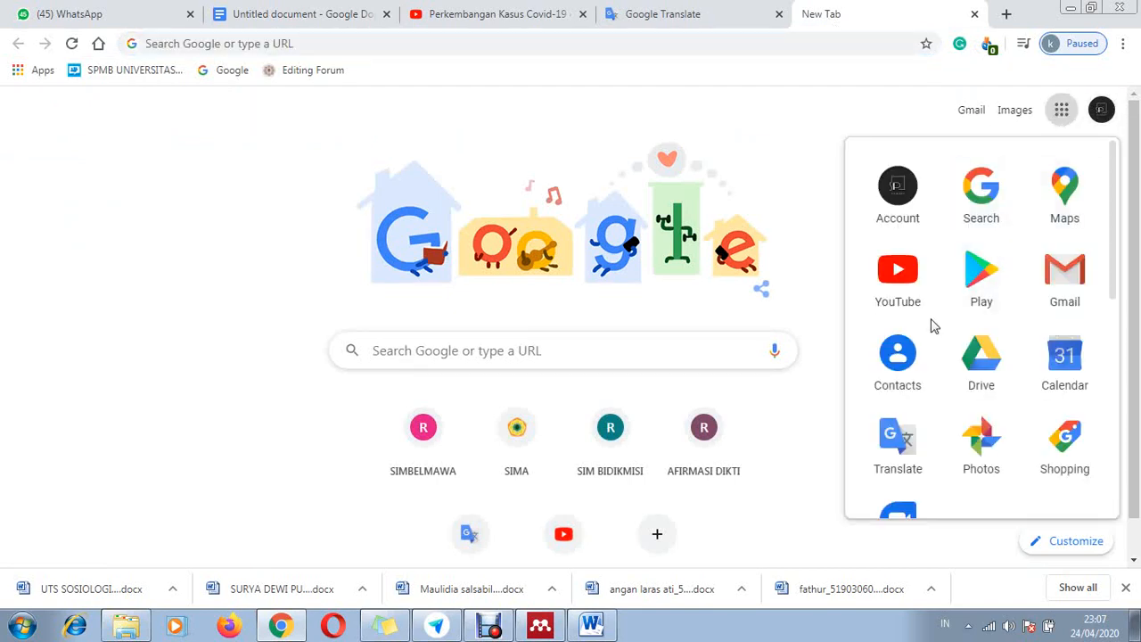
scroll(934, 327, down, 2)
scroll(933, 327, up, 2)
scroll(936, 313, down, 1)
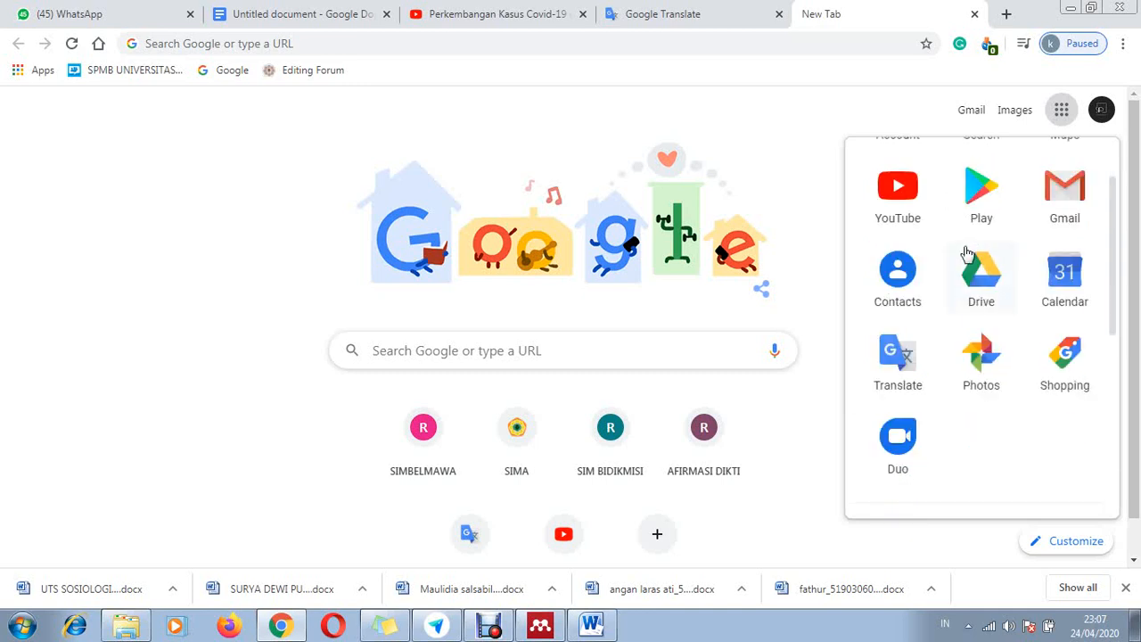
scroll(965, 254, up, 1)
scroll(950, 276, down, 3)
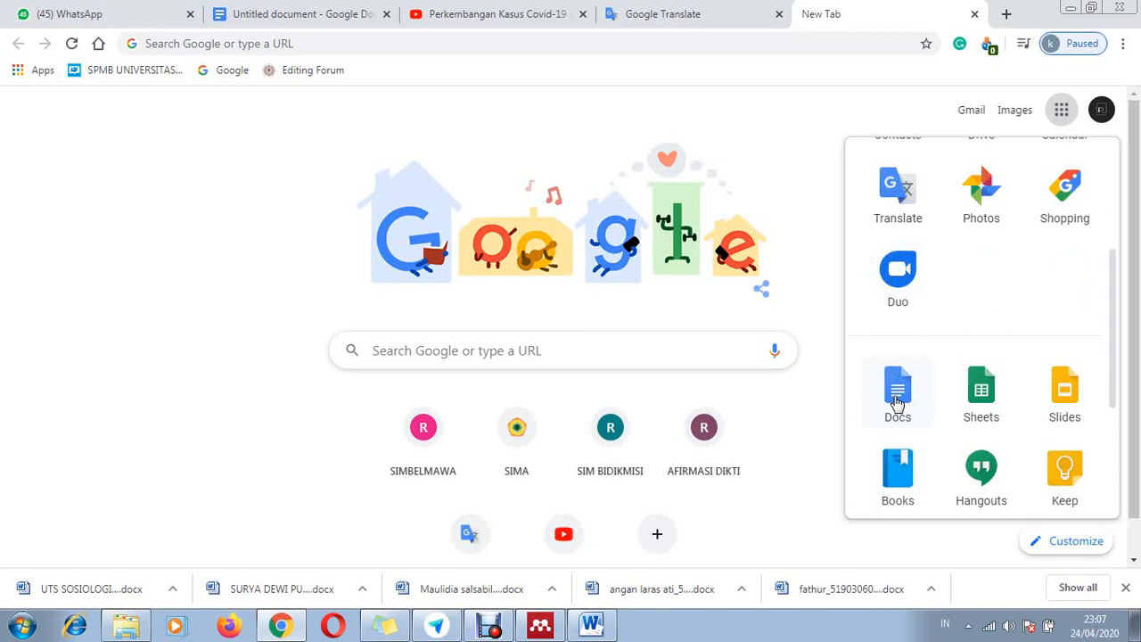
Examine the voice typing tool in the untitled Google Docs document and the languages it offers.
click(327, 16)
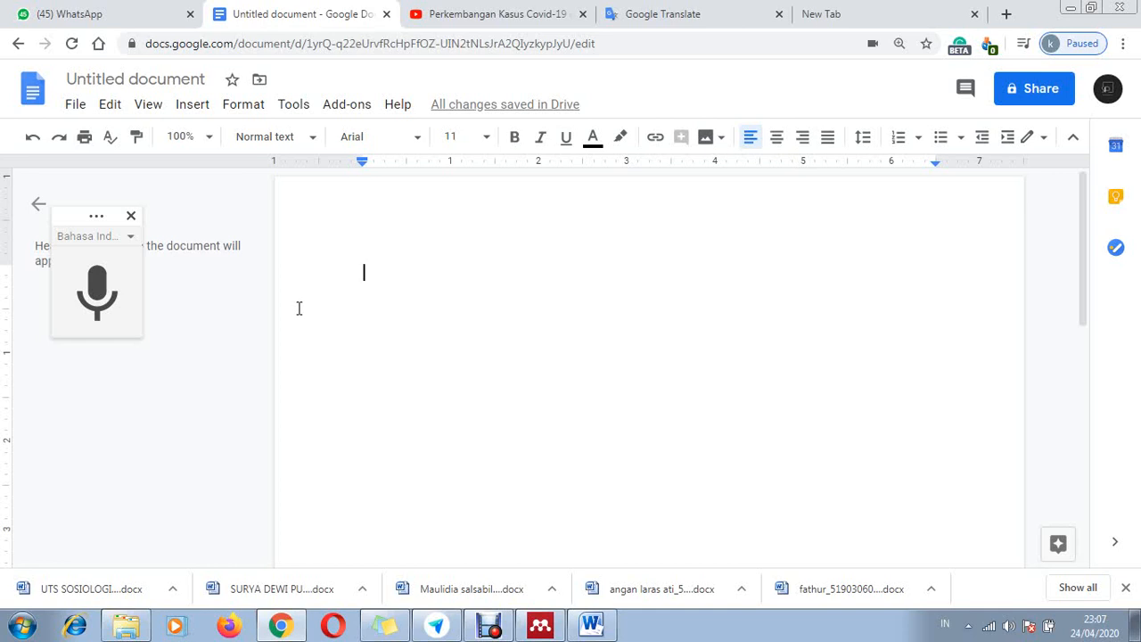
click(305, 110)
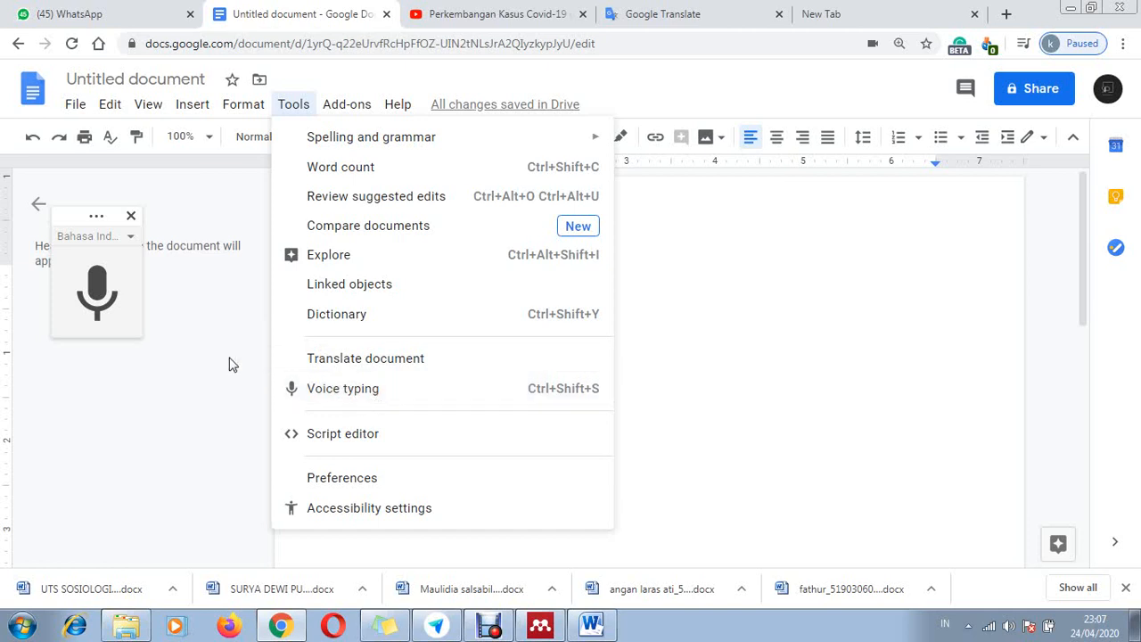
click(192, 331)
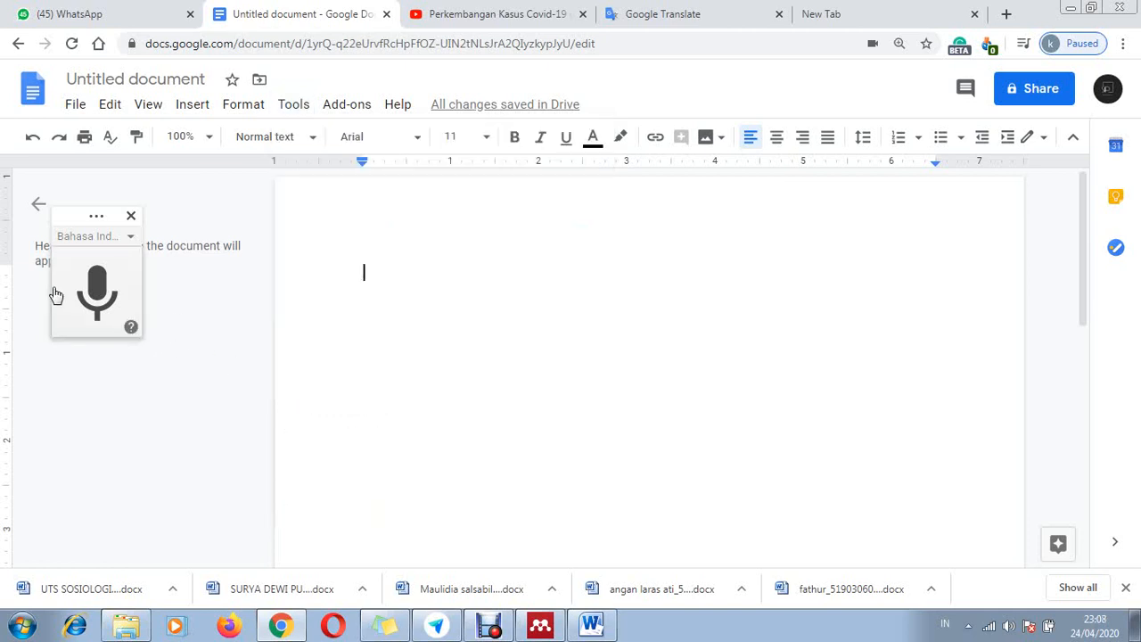
click(131, 239)
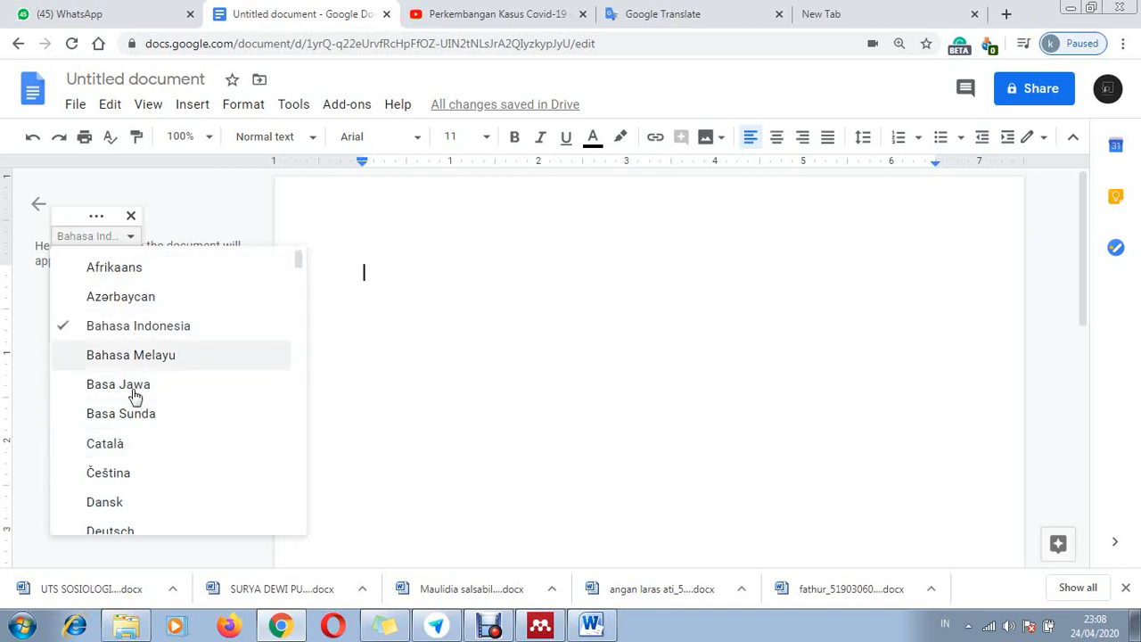
click(132, 239)
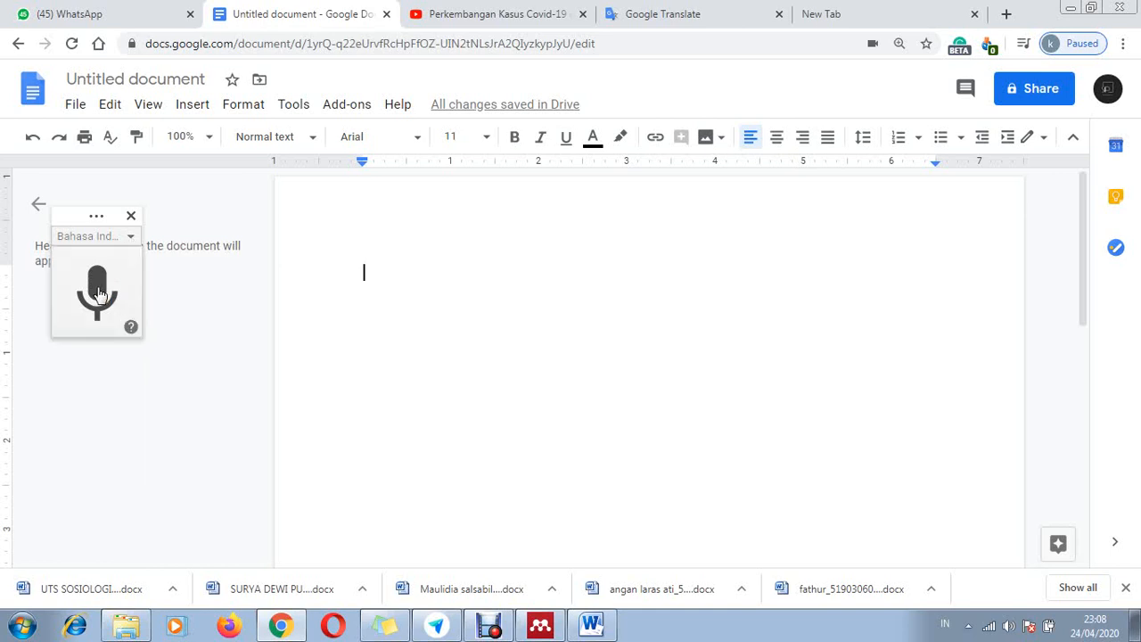
click(698, 14)
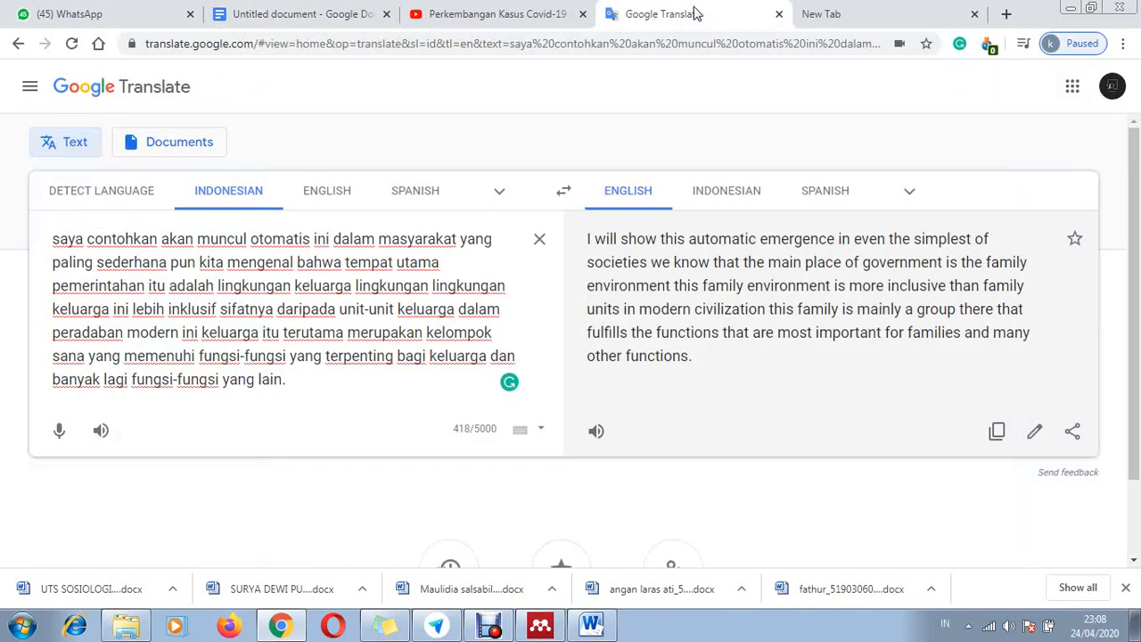
click(299, 10)
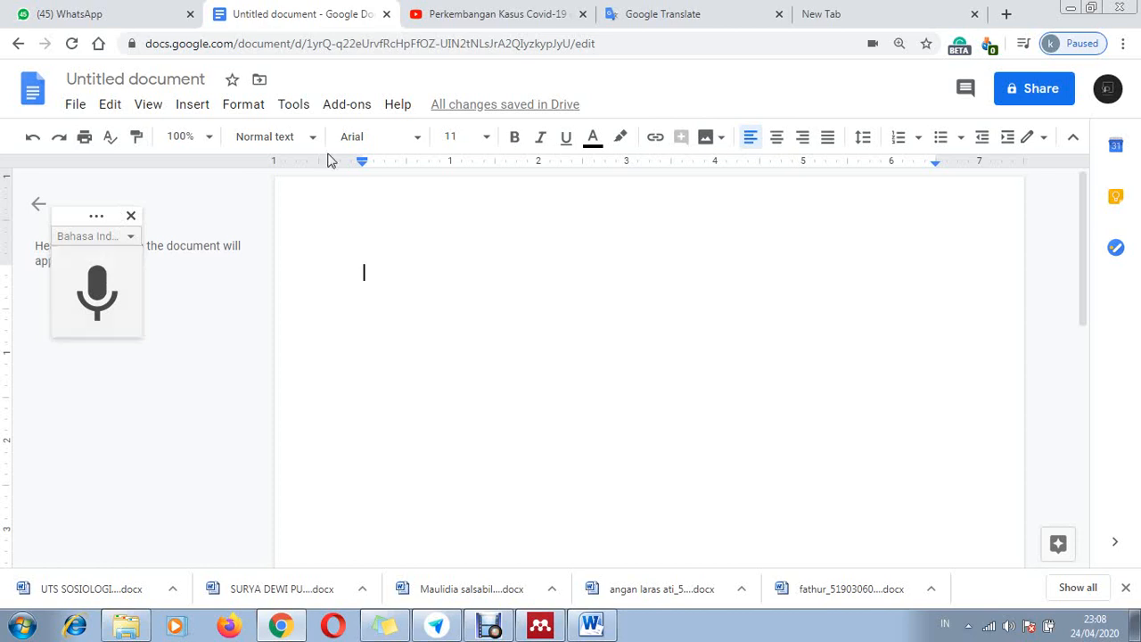
click(514, 17)
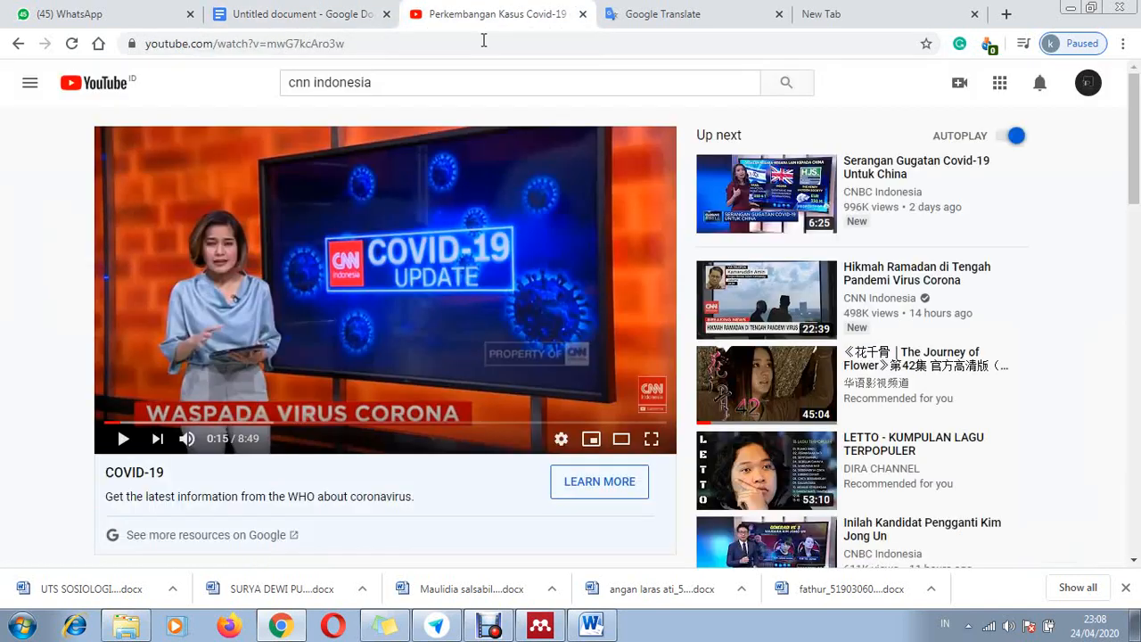
click(337, 16)
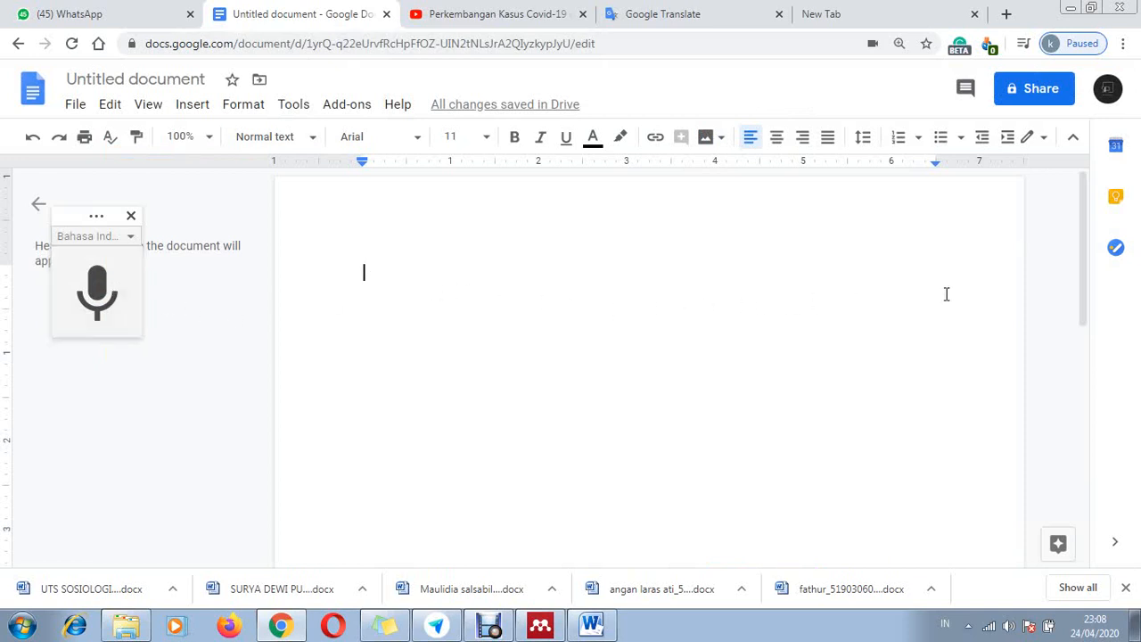
Voice-type the Indonesian passage over the trial sentence, and replace its stray ending "kalau sudah tidur" with a full stop and a new line.
click(100, 287)
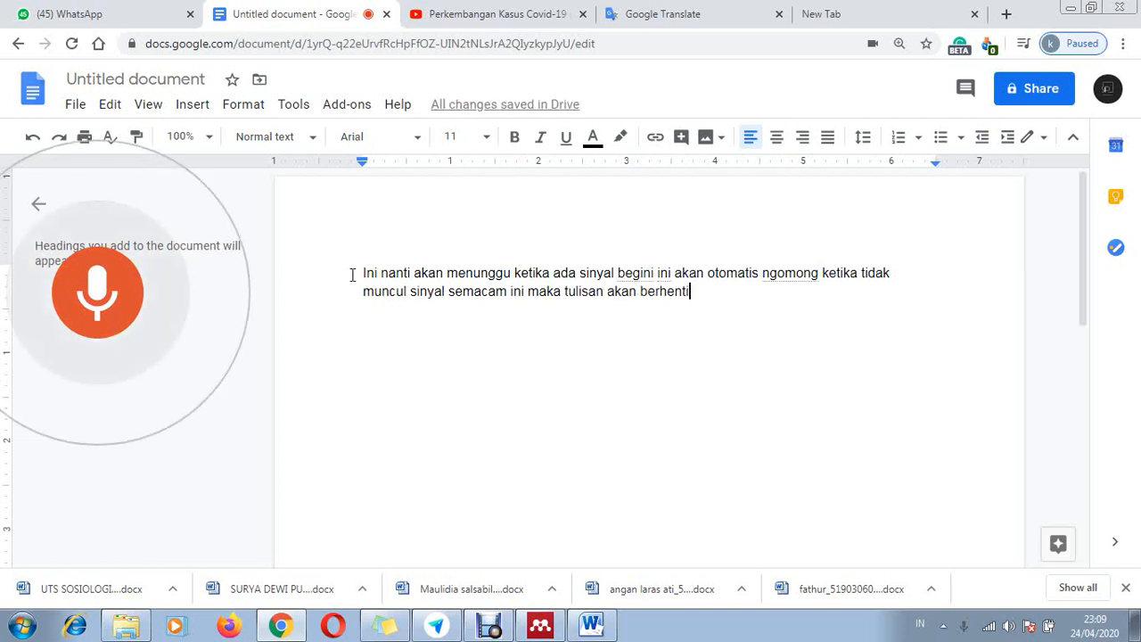
drag(359, 276, 710, 304)
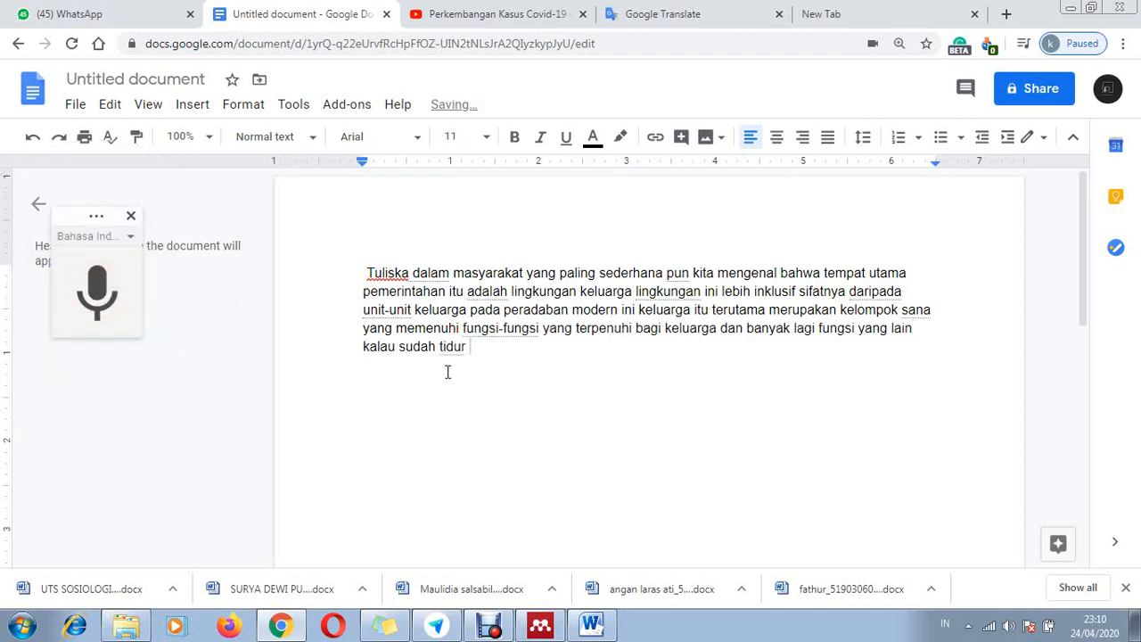
drag(471, 347, 364, 353)
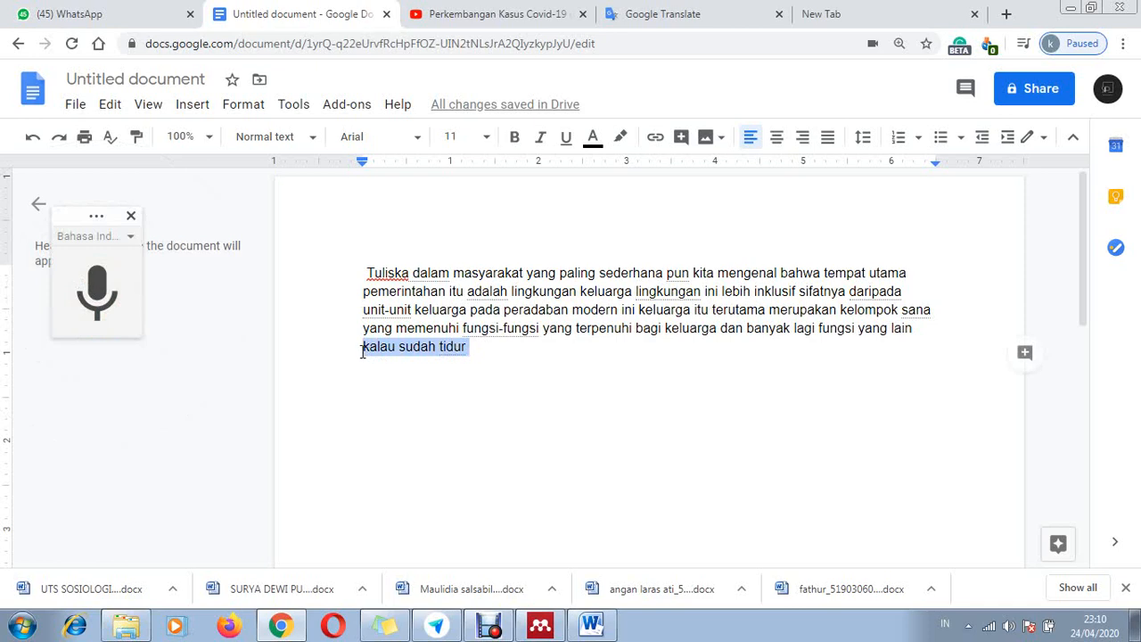
key(BackSpace)
key(BackSpace)
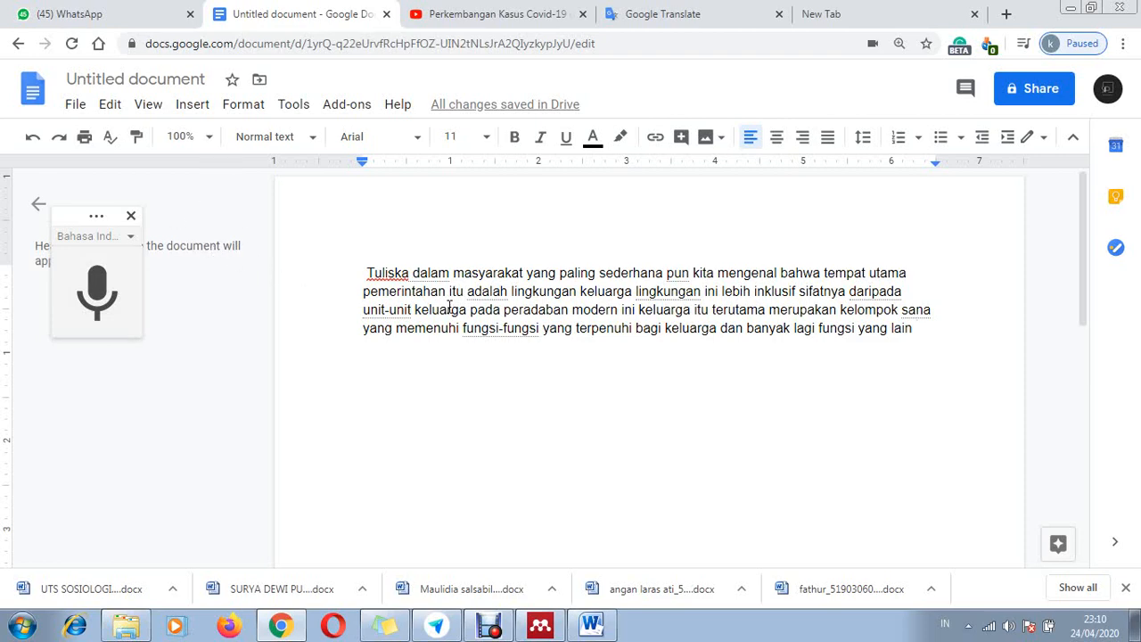
text(.)
key(Return)
Play the CNN Indonesia COVID-19 video on YouTube and transcribe its speech into the document's new line with voice typing, stopping both when done.
click(482, 16)
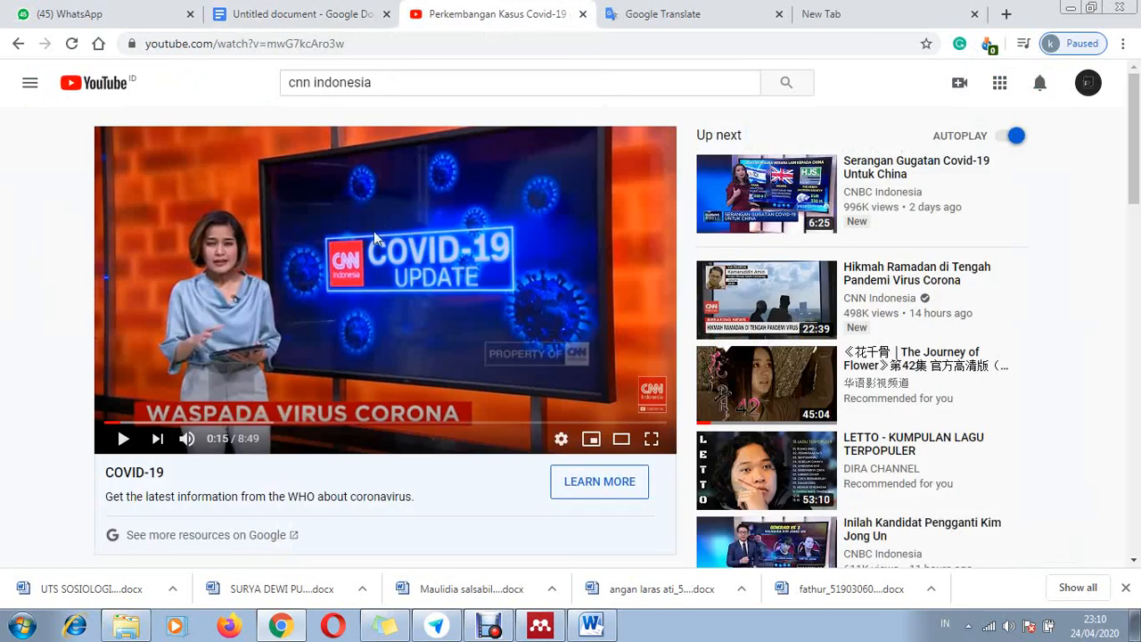
click(374, 231)
click(314, 14)
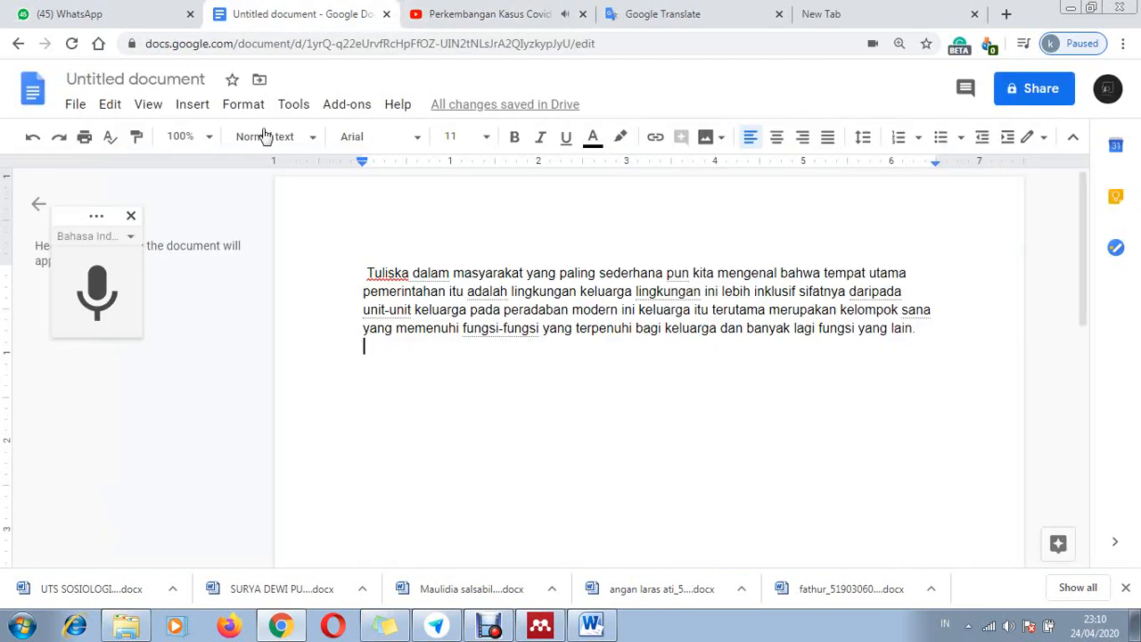
click(105, 289)
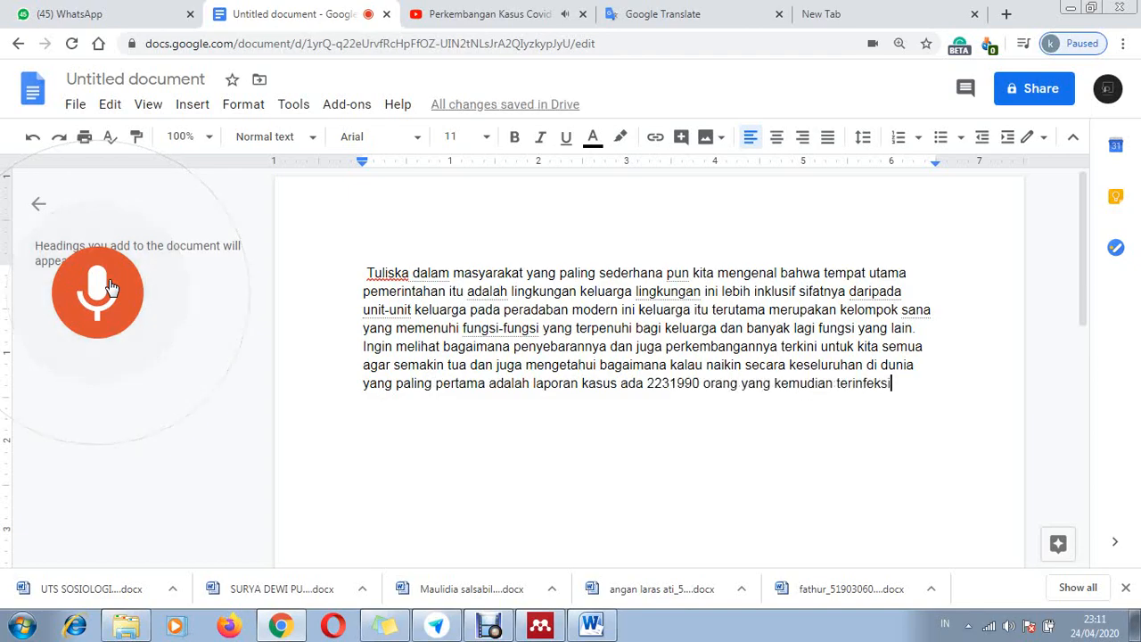
click(112, 288)
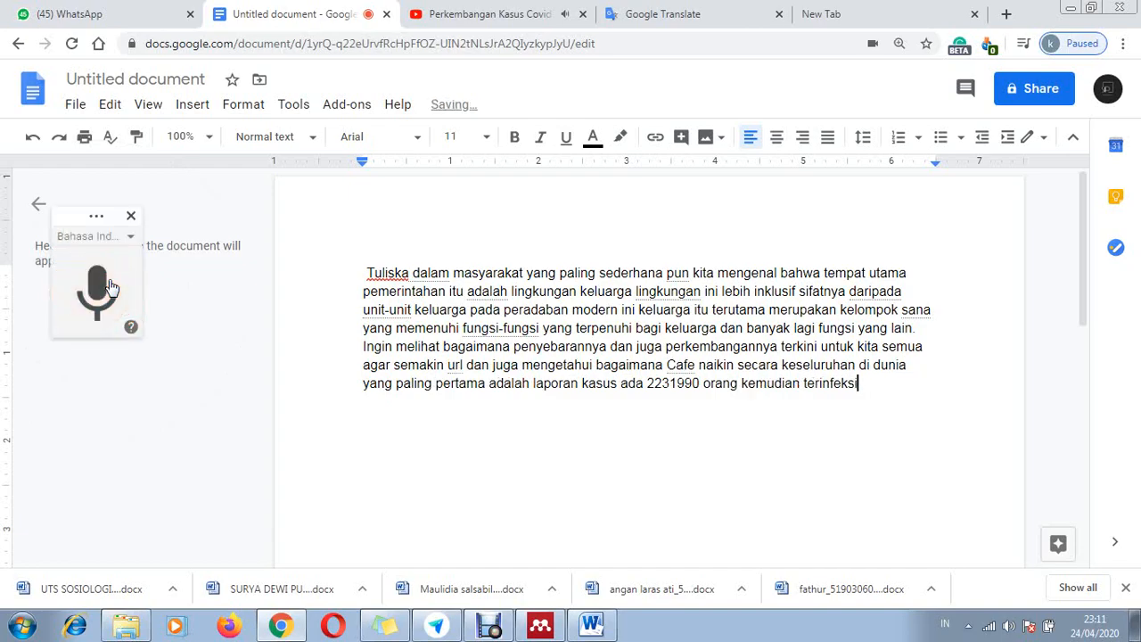
click(472, 15)
click(420, 288)
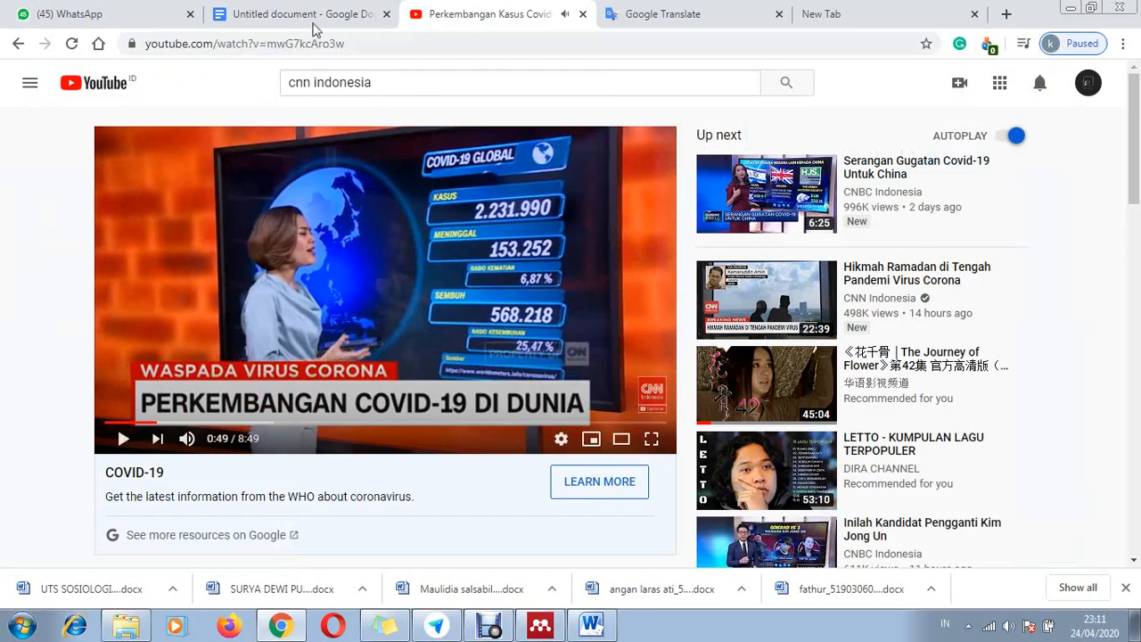
click(318, 16)
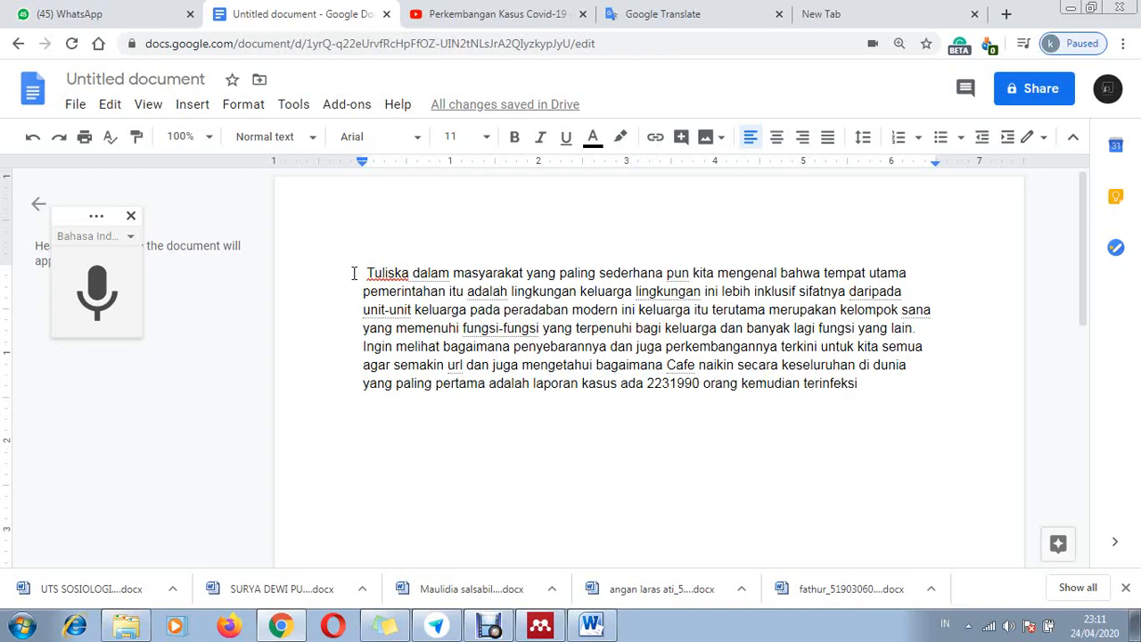
Copy both dictated paragraphs from the Google Docs document and paste them as text only below the English translation in Microsoft Word.
drag(363, 272, 805, 368)
click(749, 417)
drag(364, 273, 880, 379)
right_click(714, 332)
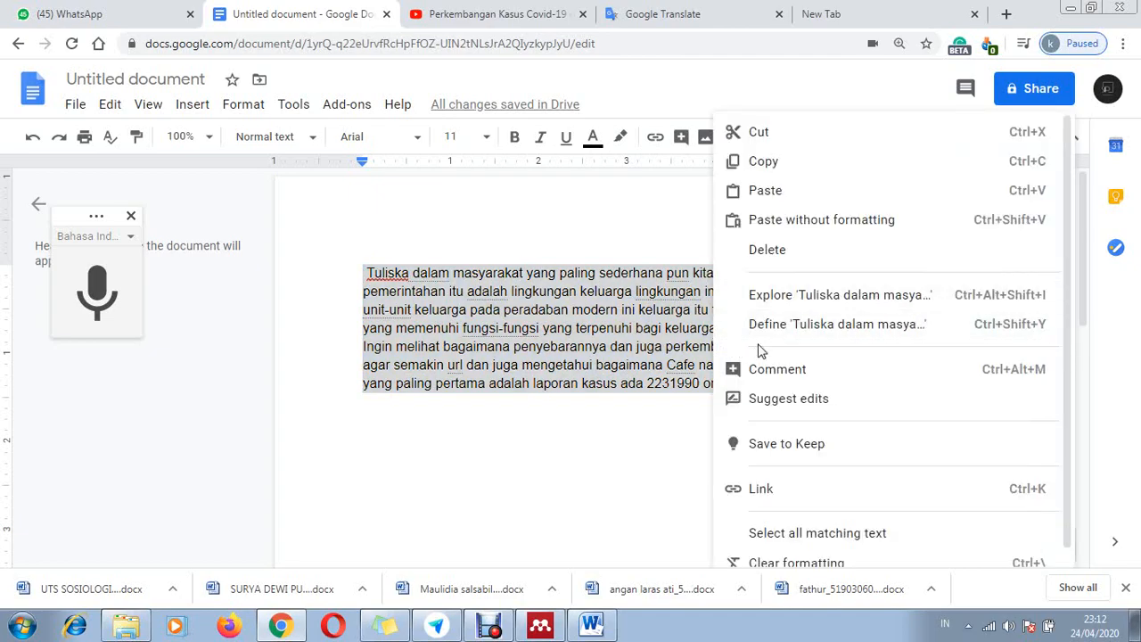
click(765, 162)
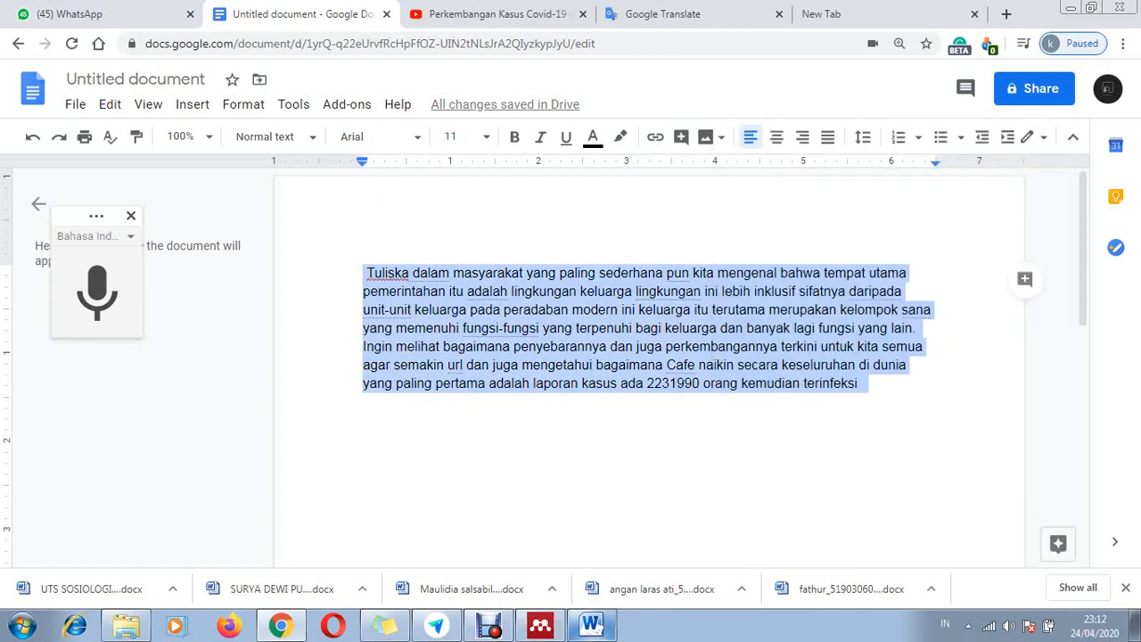
click(592, 627)
right_click(509, 474)
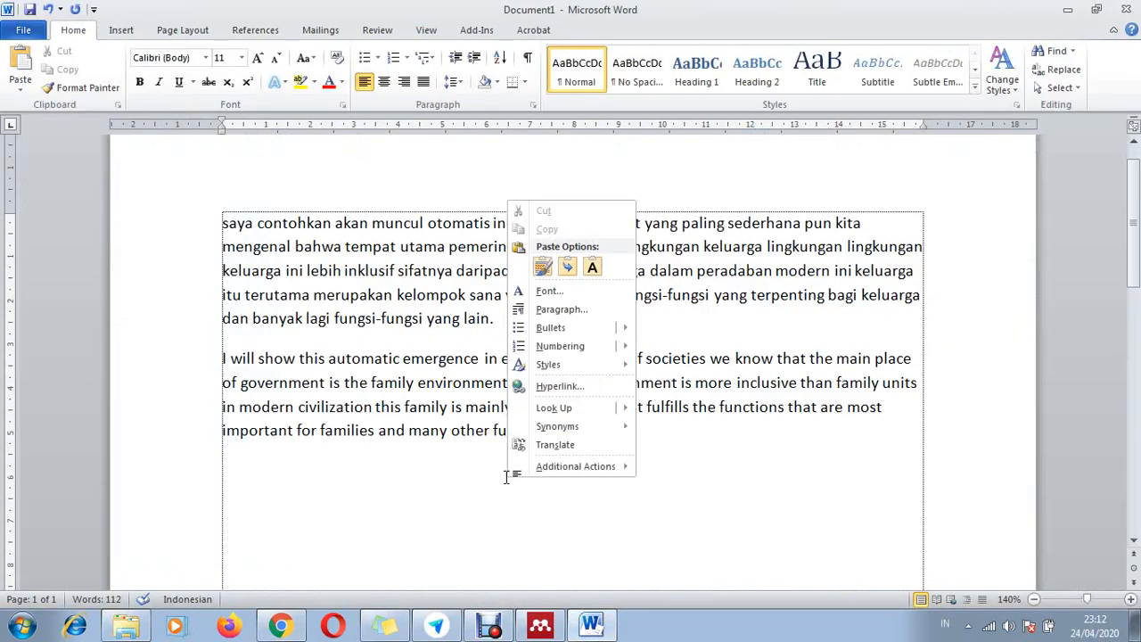
click(592, 266)
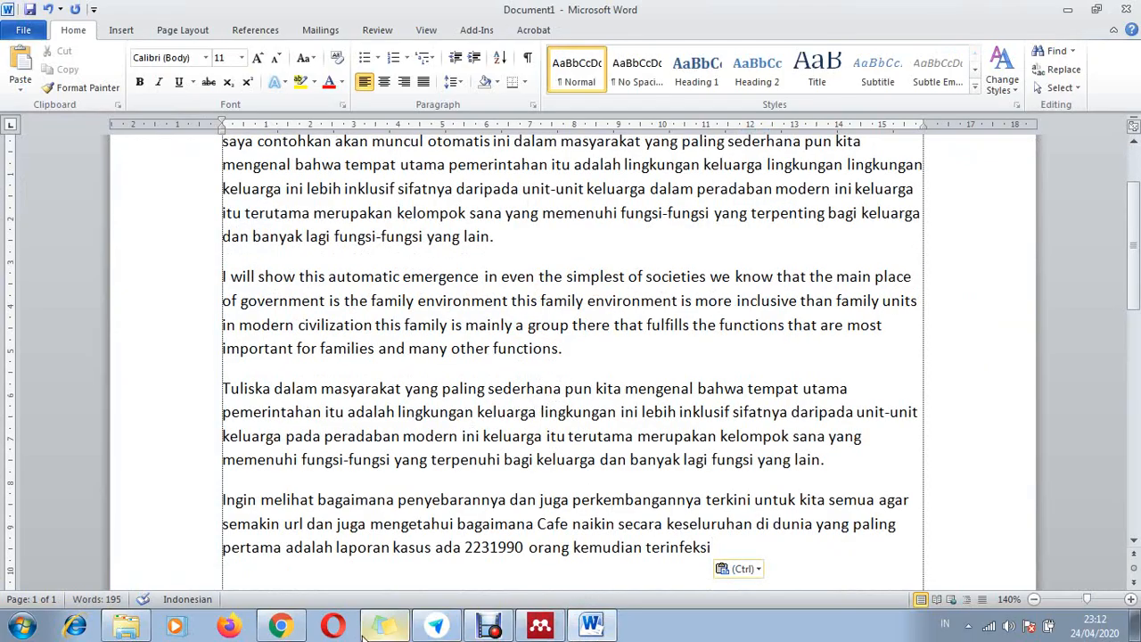
Switch back to Google Docs, end the video transcript with a full stop and add the test text "gjhjhu" on a new line.
click(302, 628)
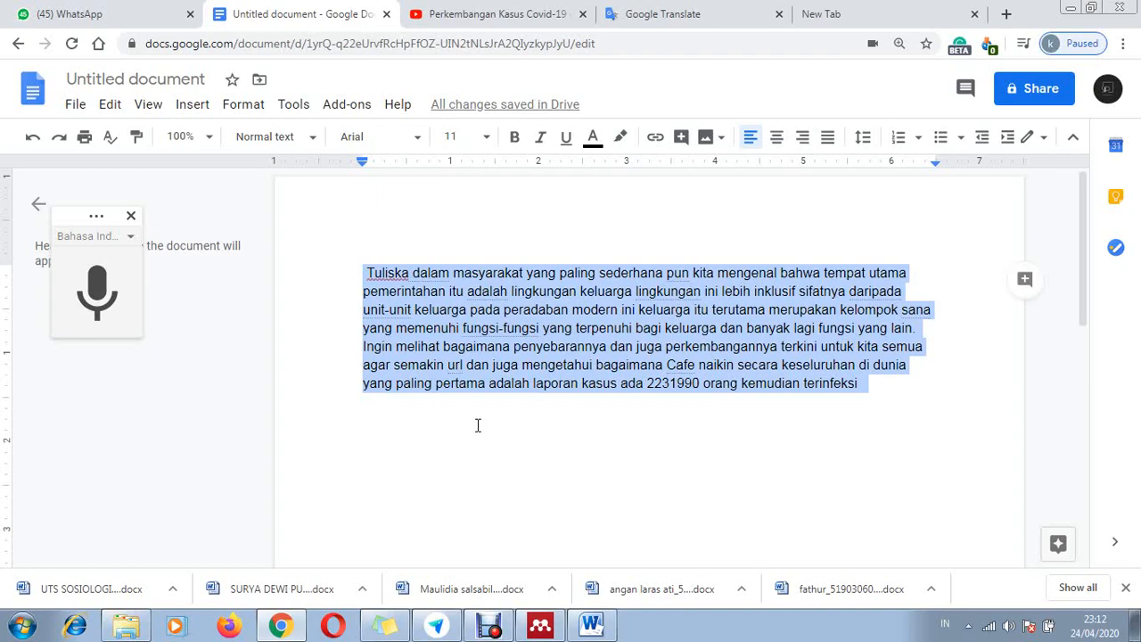
click(478, 426)
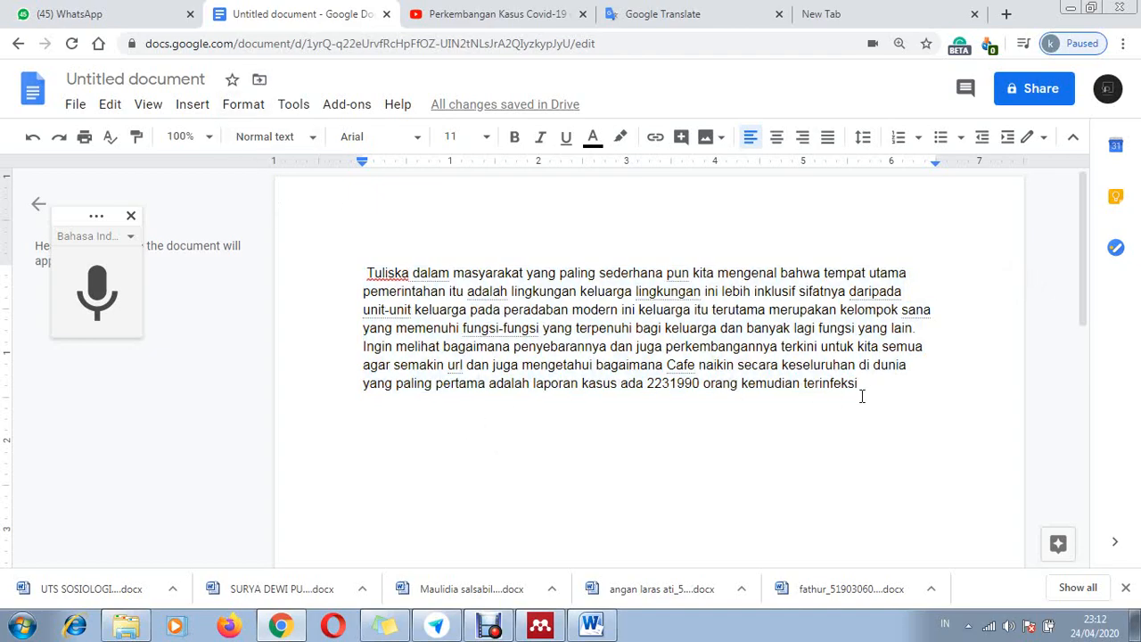
text(.)
key(Return)
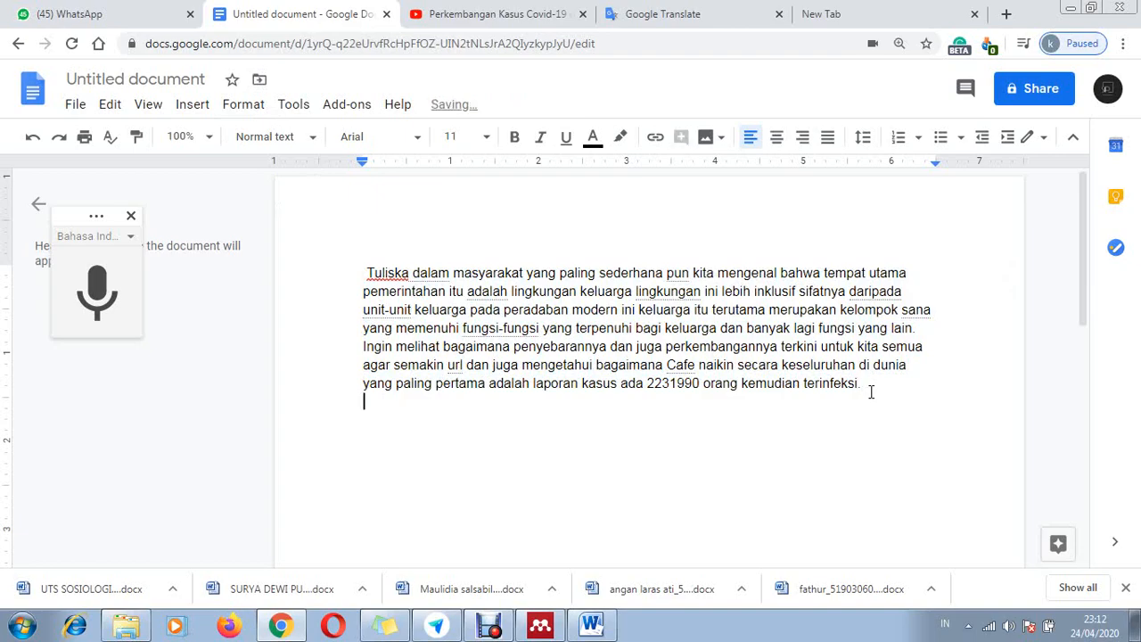
text(gjhjhu)
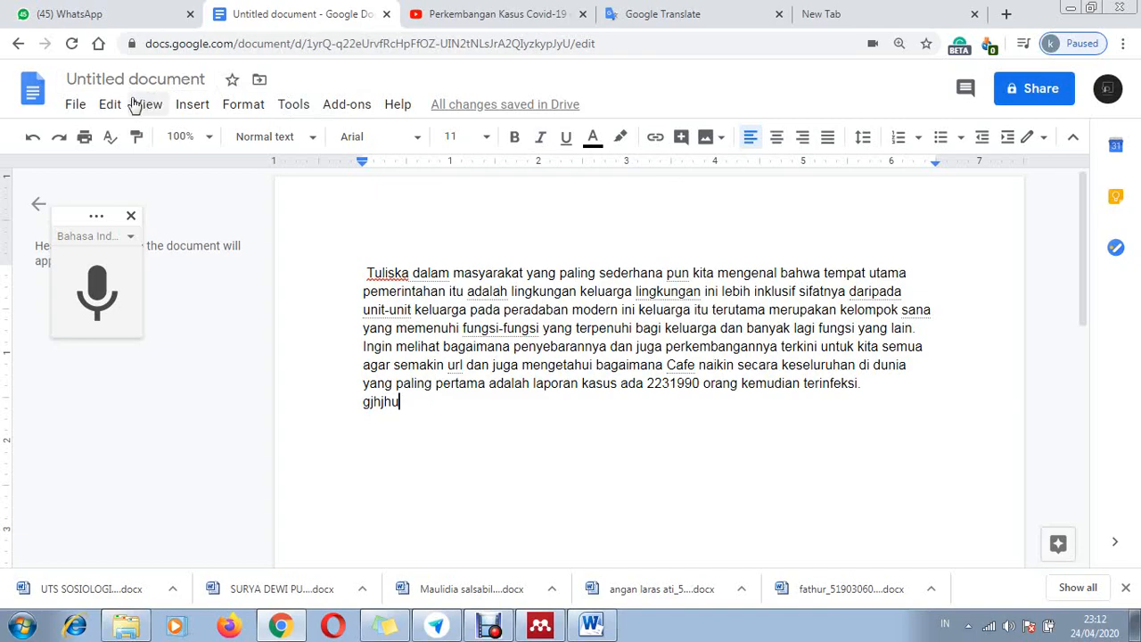
Leave the document for the Docs home page and reopen Untitled document from the recent documents.
click(76, 106)
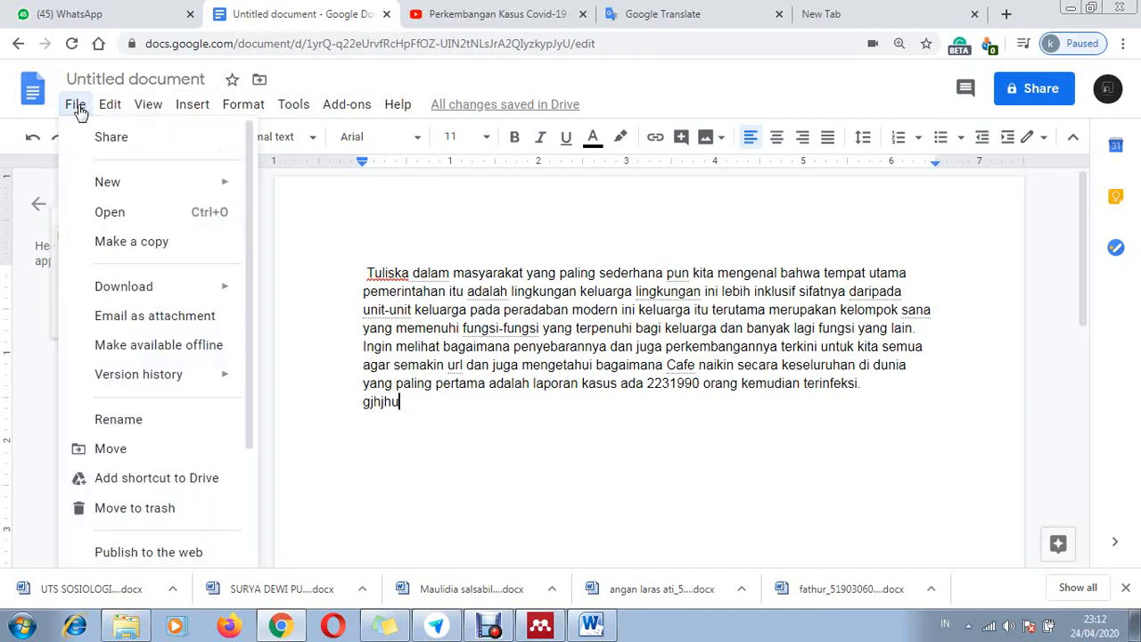
click(77, 105)
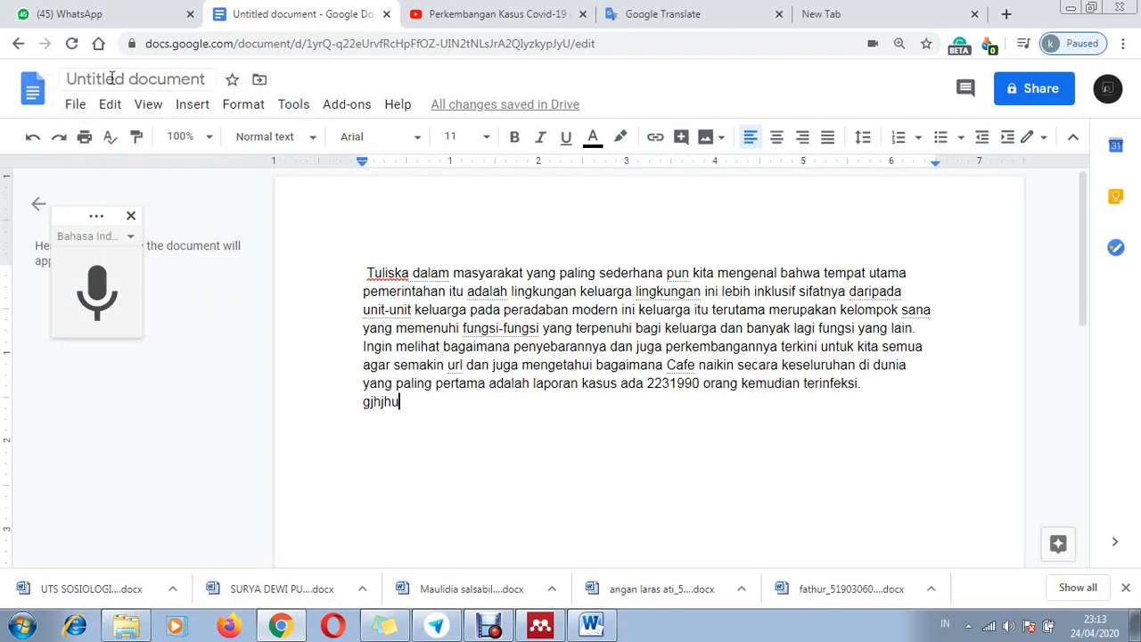
click(18, 42)
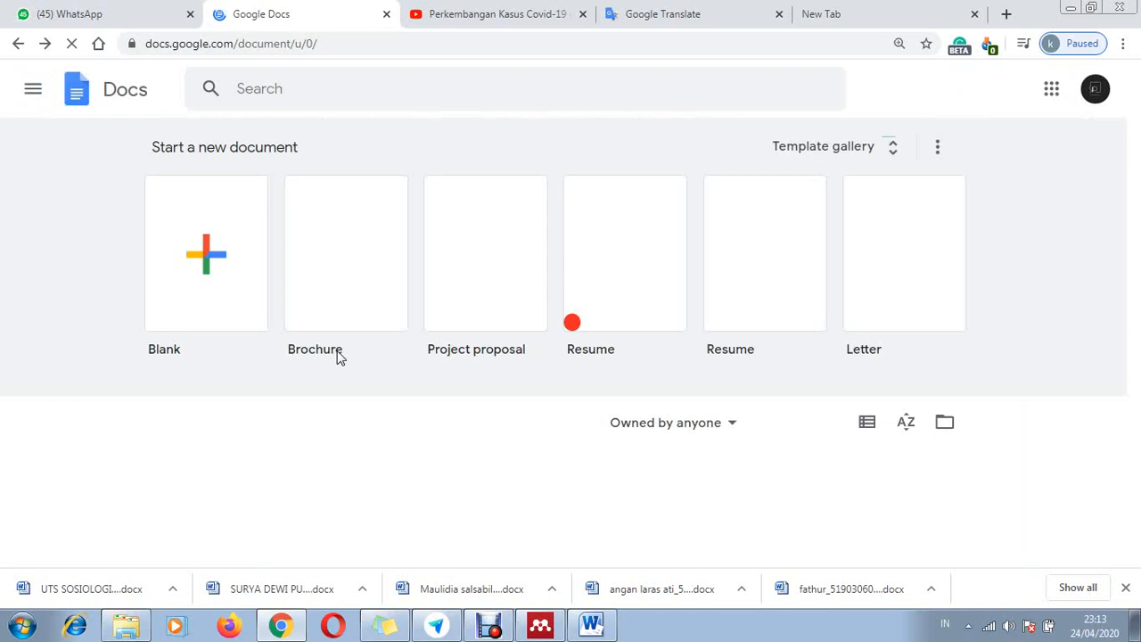
scroll(329, 359, down, 2)
scroll(250, 352, up, 2)
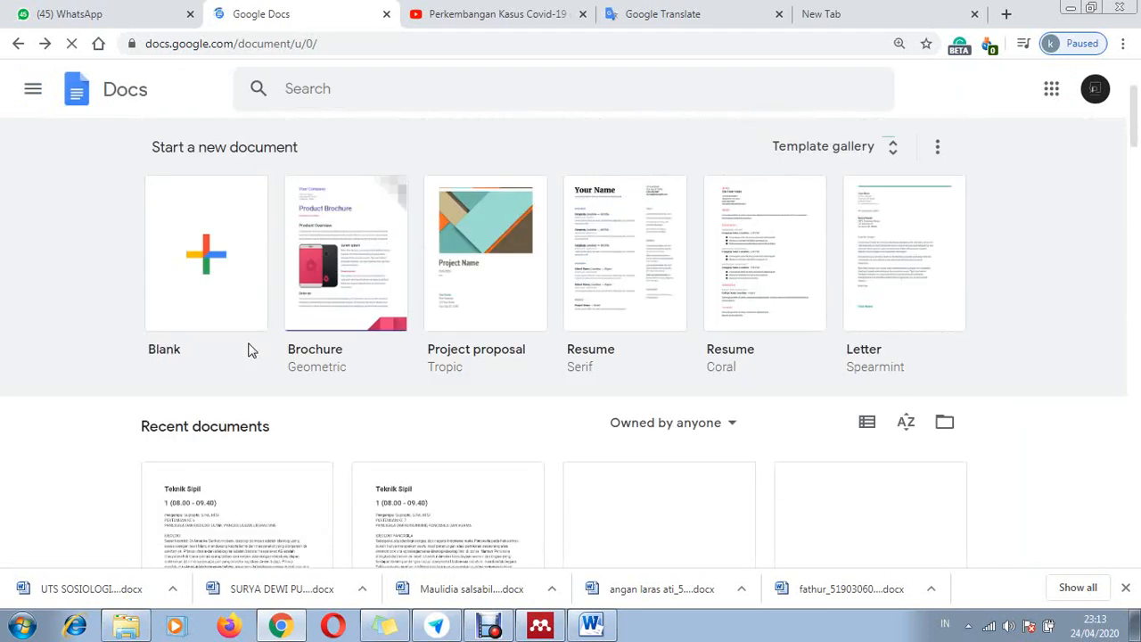
click(221, 42)
click(221, 43)
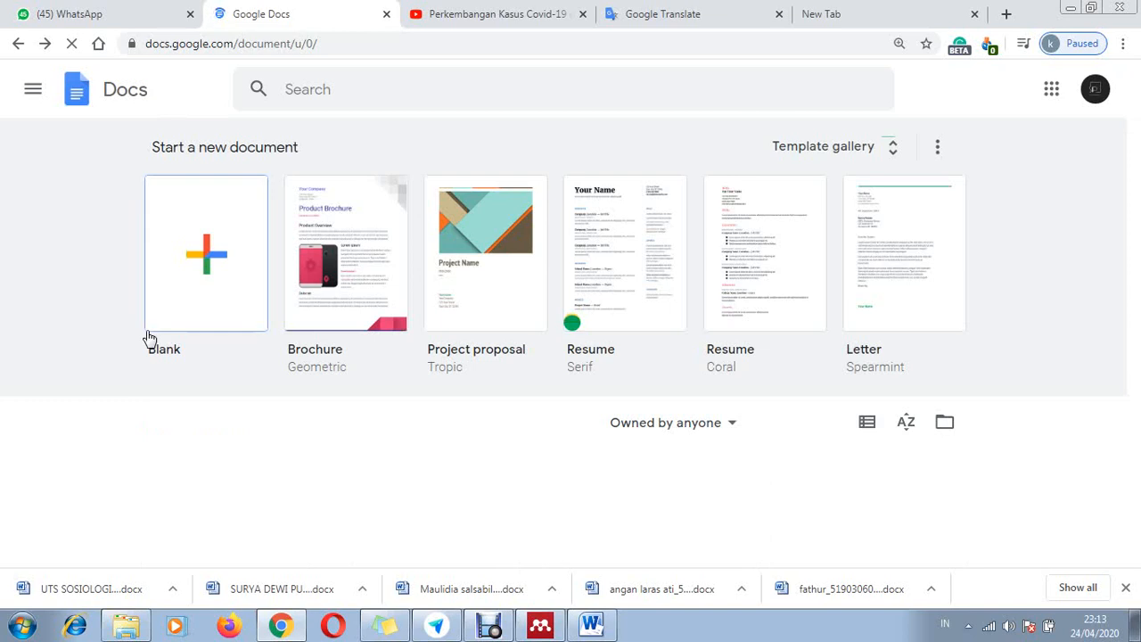
scroll(78, 367, down, 1)
scroll(78, 367, down, 1)
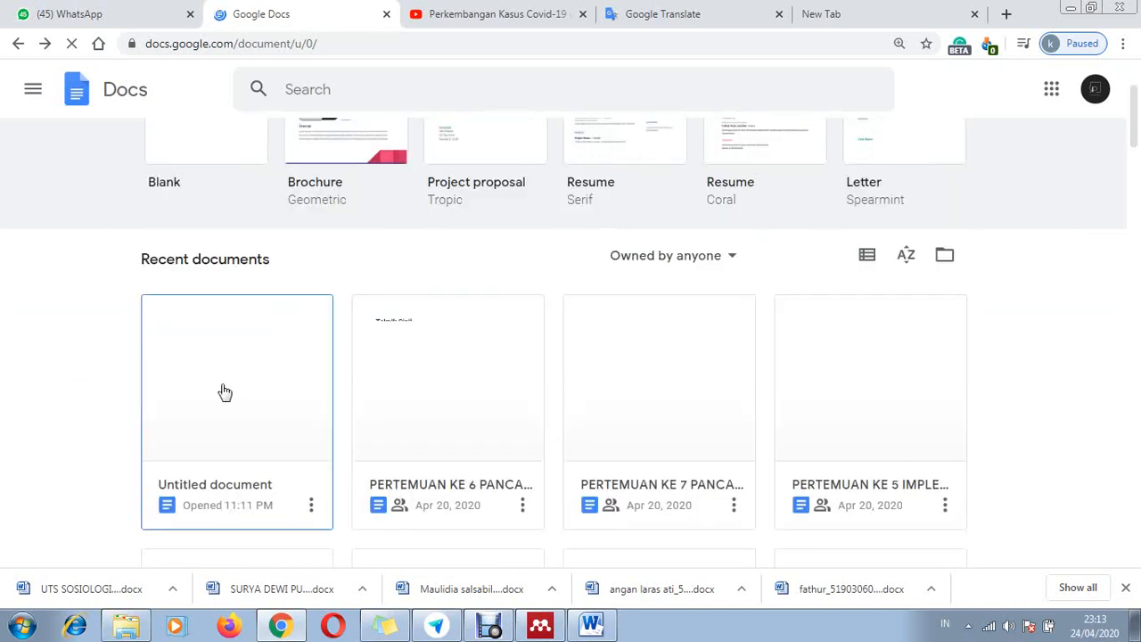
click(223, 392)
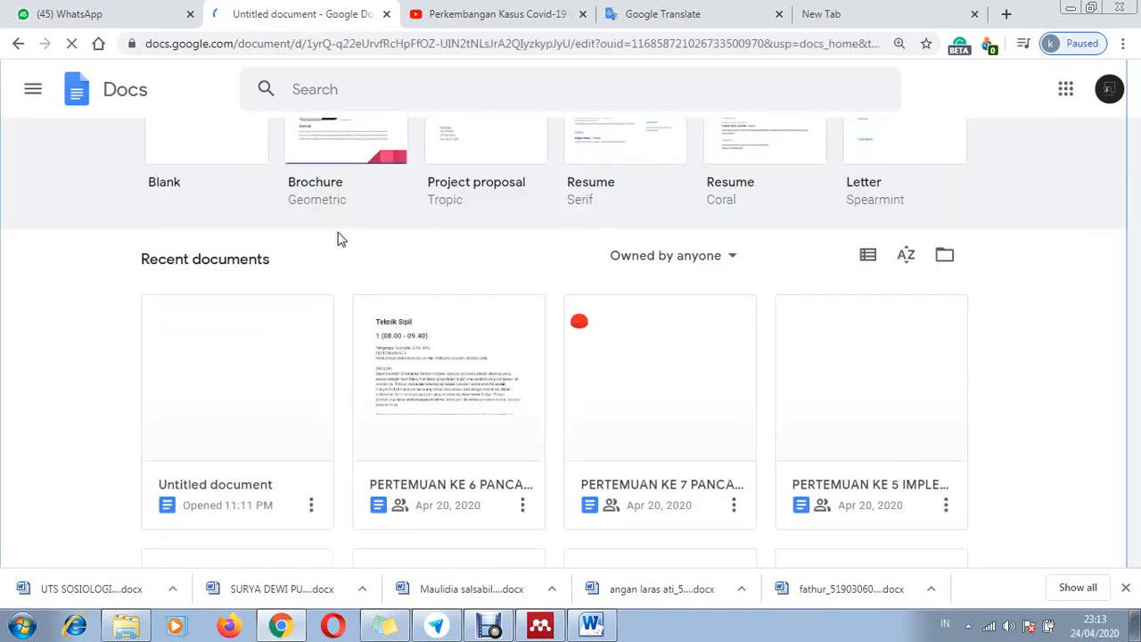